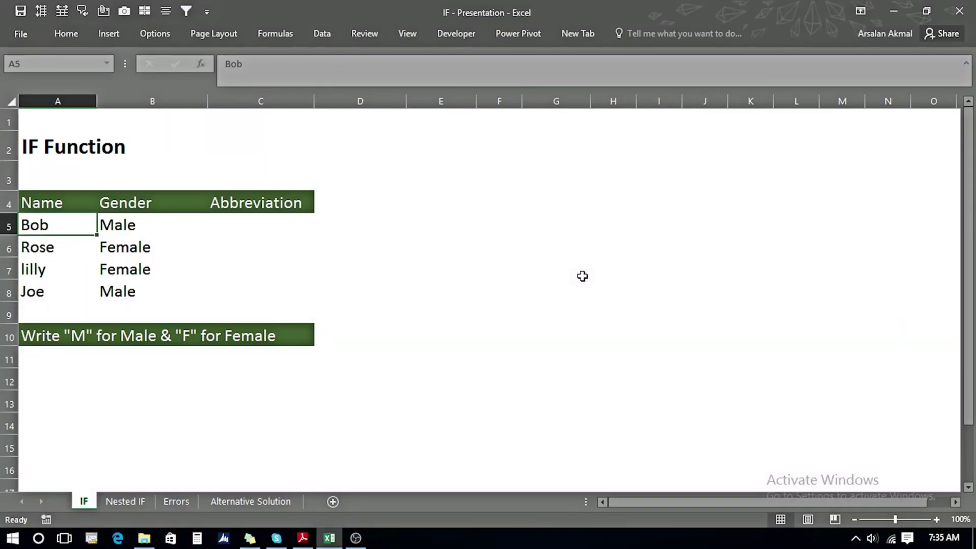
Step: Enter =IF(B5="Male","M","F") in C5 so Bob's abbreviation shows M
key(Up)
key(Right)
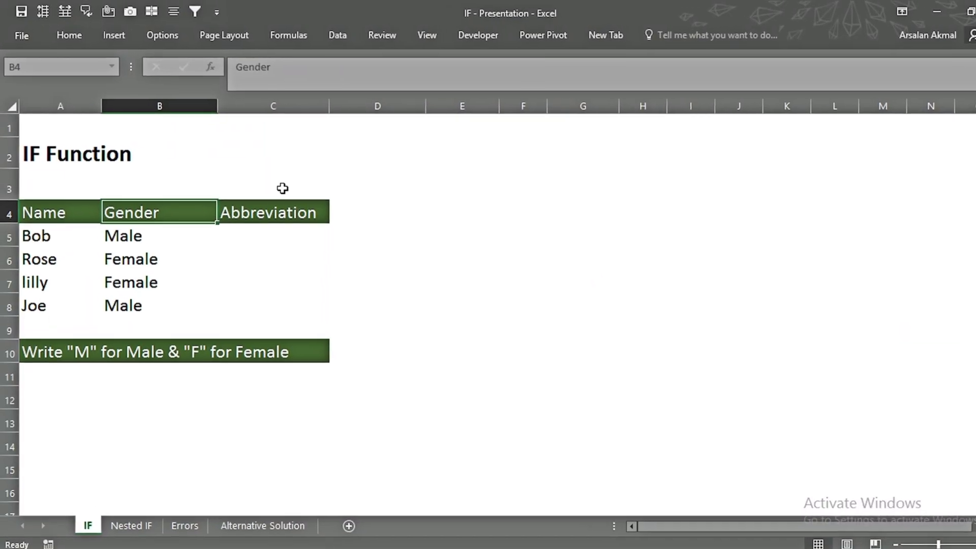
click(280, 247)
key(shift+Down)
key(shift+Down)
key(shift+Down)
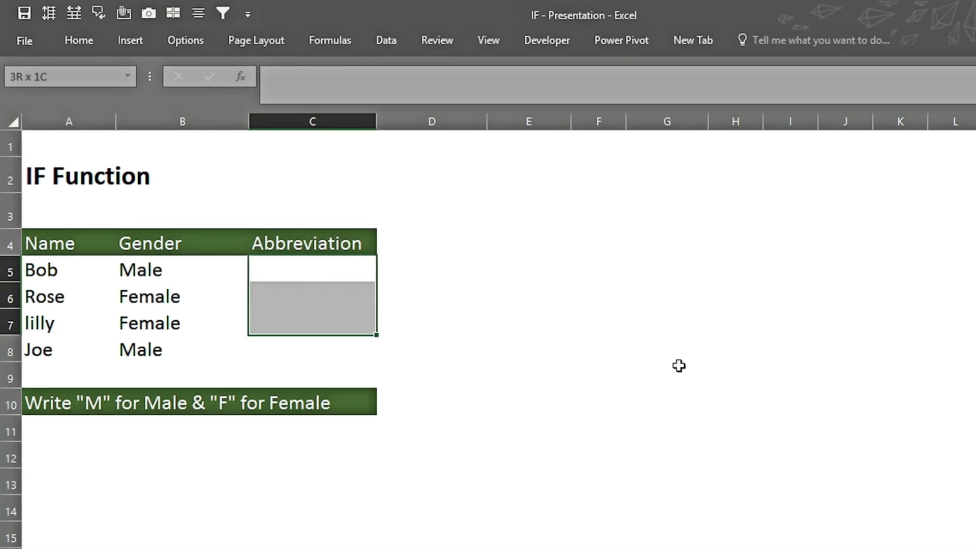
key(Down)
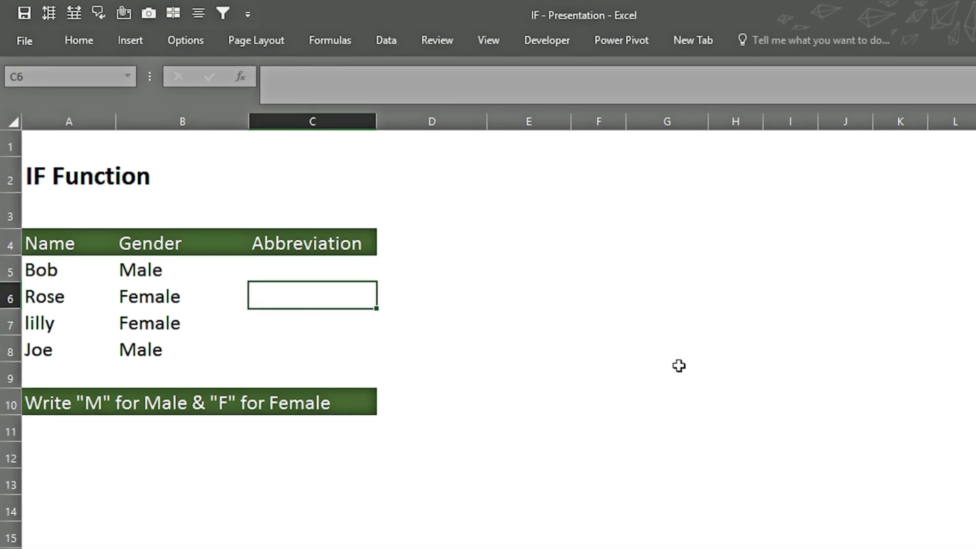
key(Up)
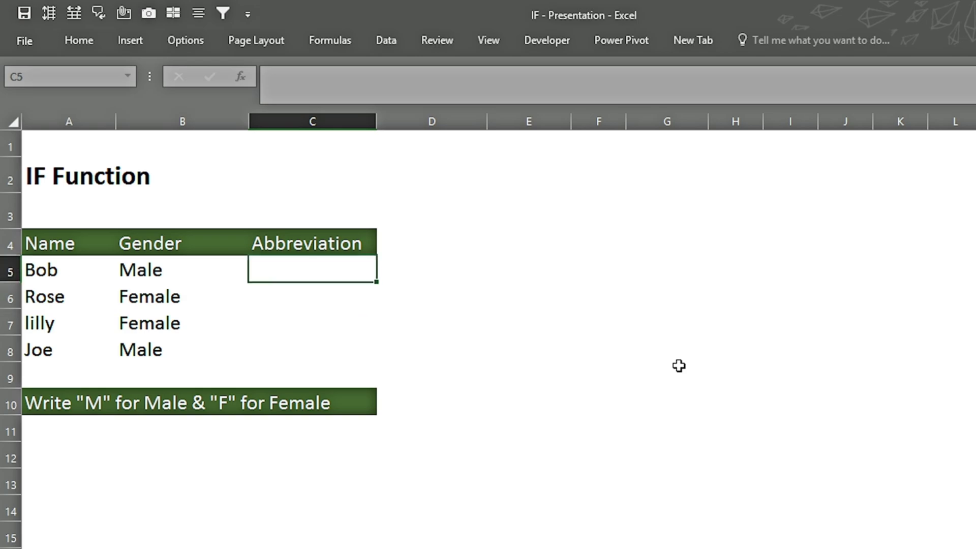
text(=)
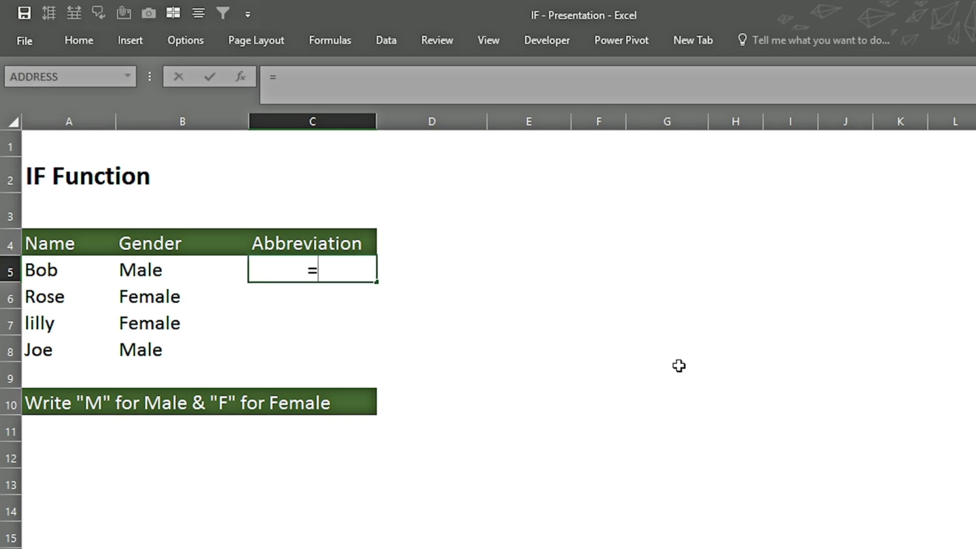
text(if)
key(Tab)
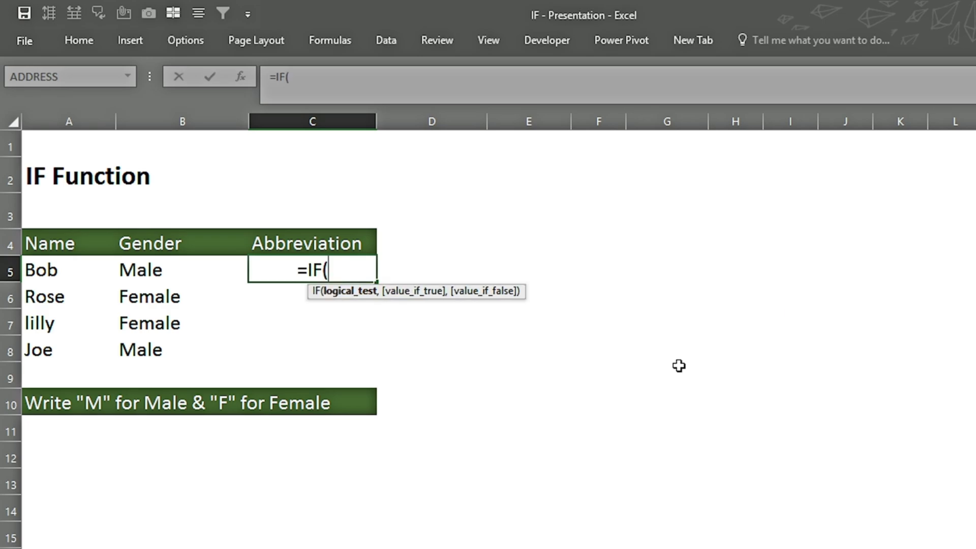
click(170, 269)
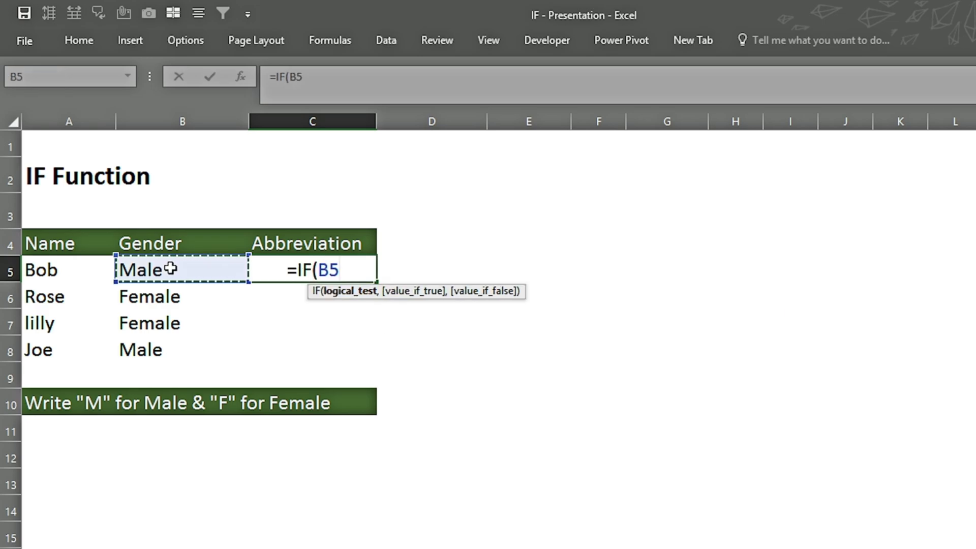
text(=")
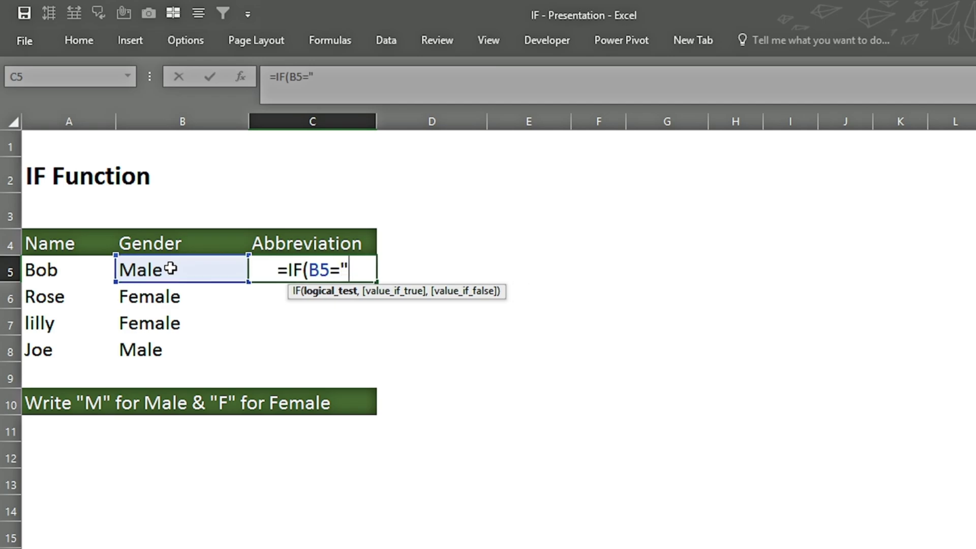
text(Ma)
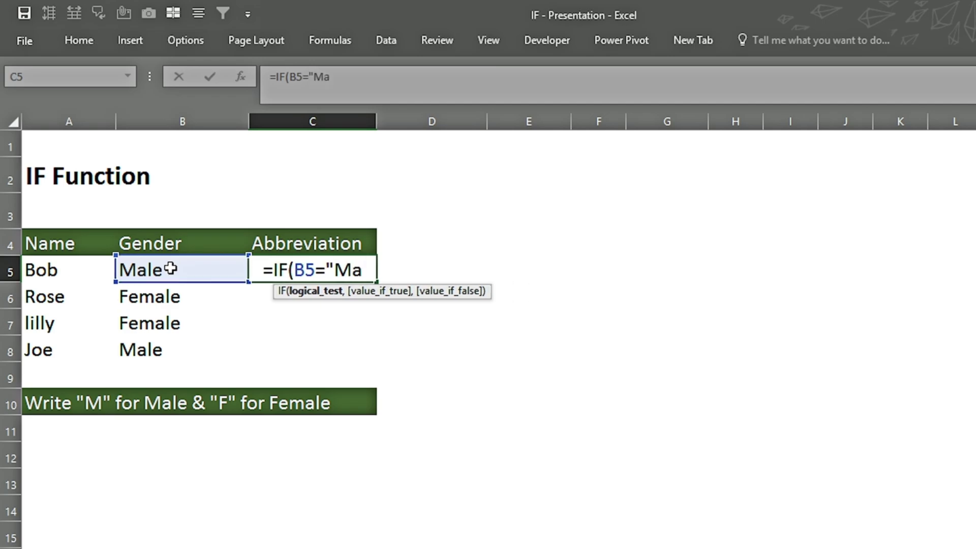
text(le)
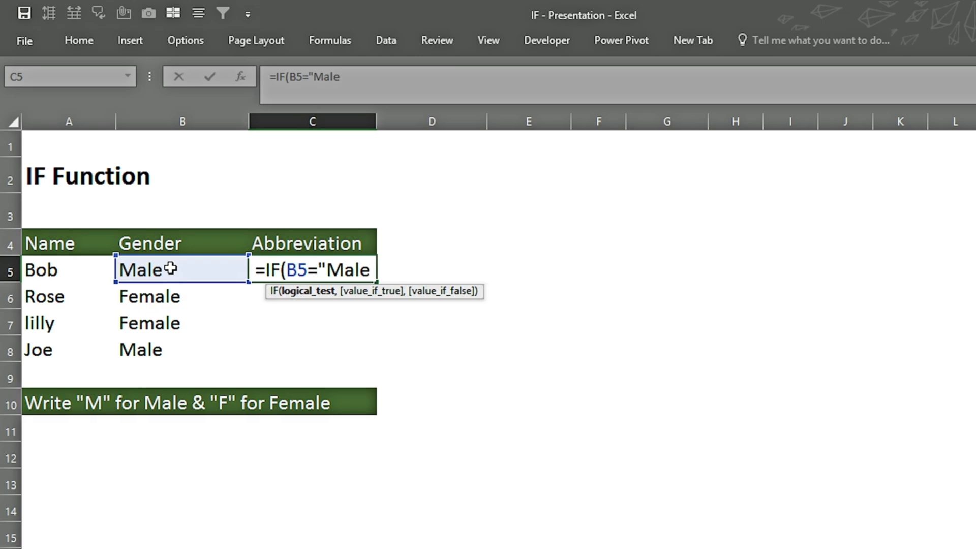
text(")
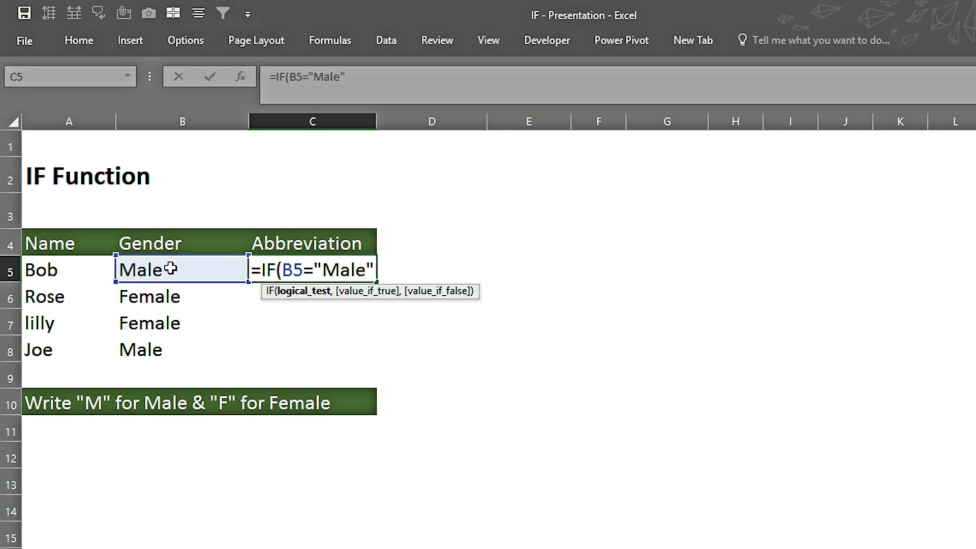
text(,)
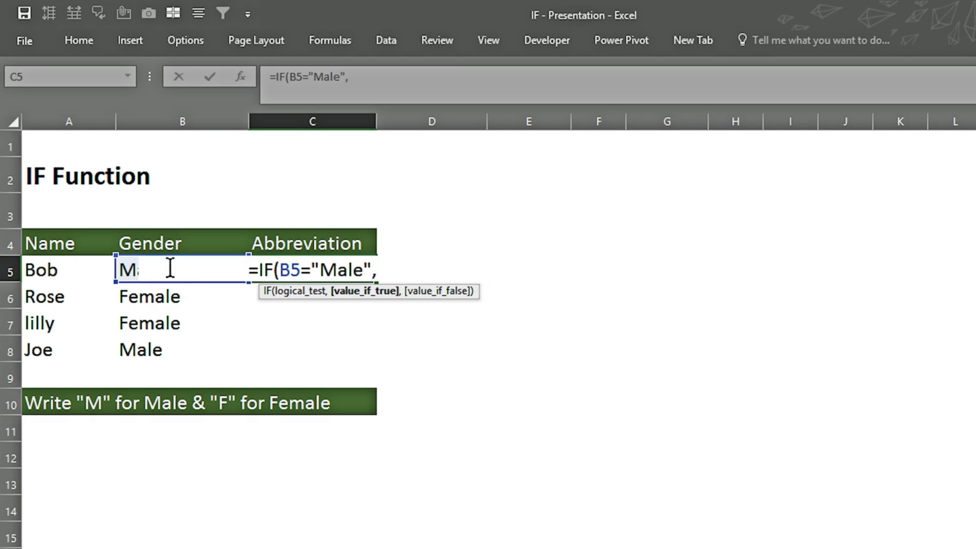
text(")
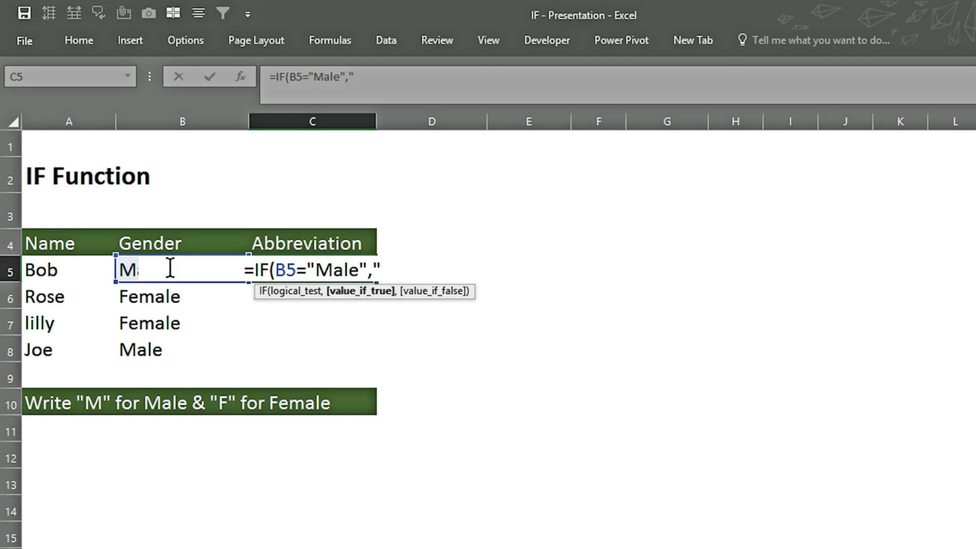
text(M")
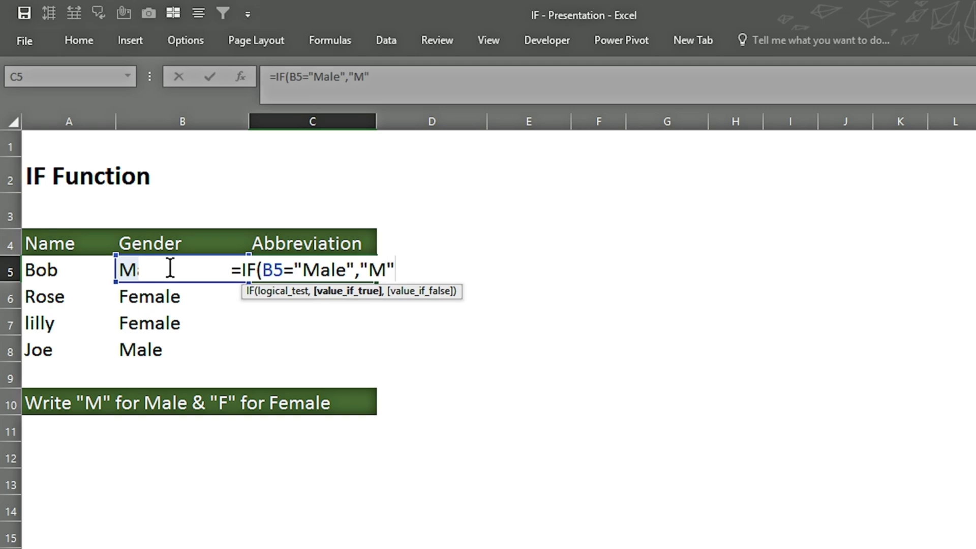
text(,)
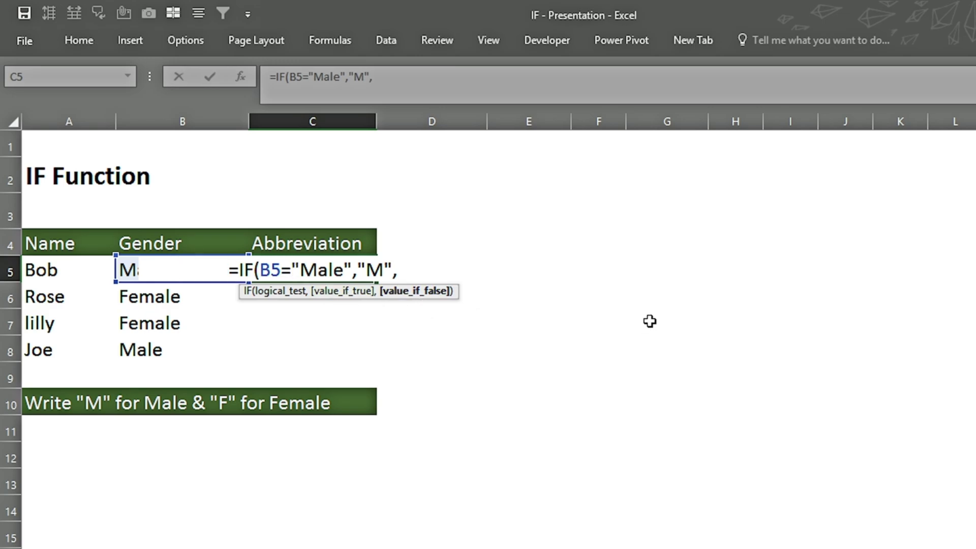
text("F)
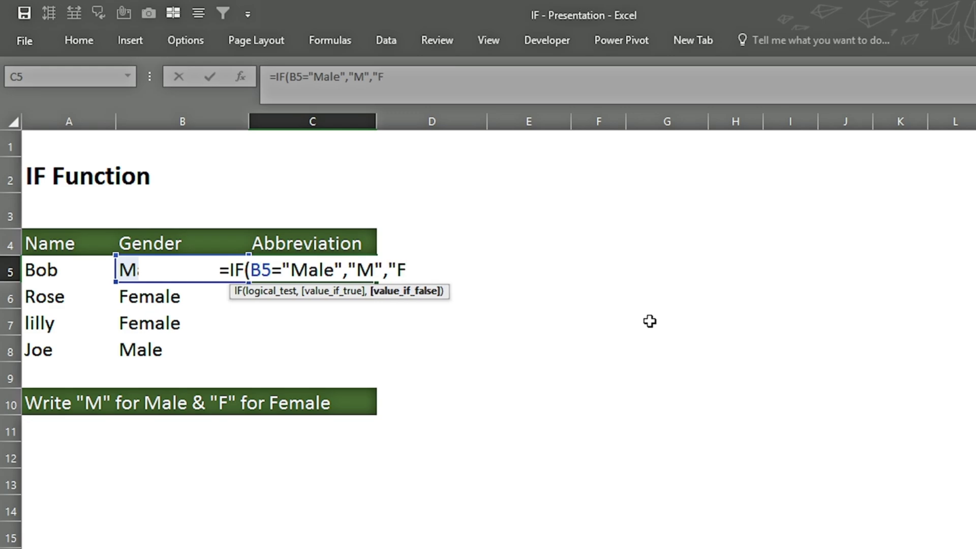
text(")
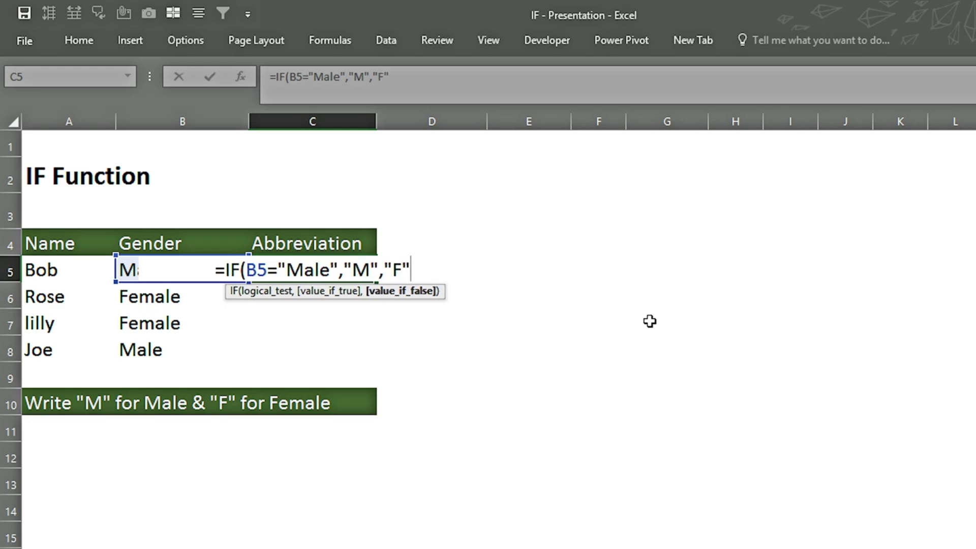
text())
key(Return)
key(Up)
Step: Copy the C5 abbreviation formula into C6:C8, which then show F, F and M
key(ctrl+c)
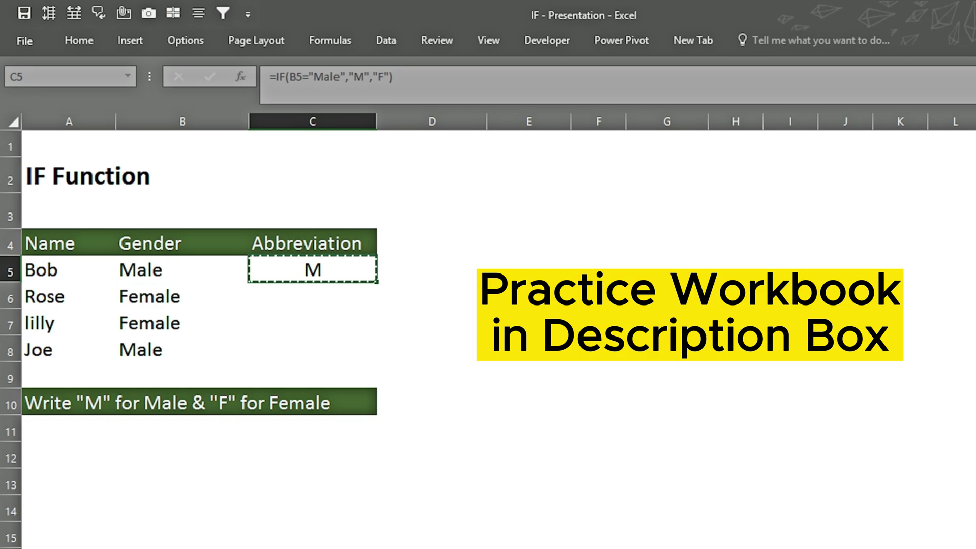
key(shift+Down)
key(shift+Down)
key(shift+Down)
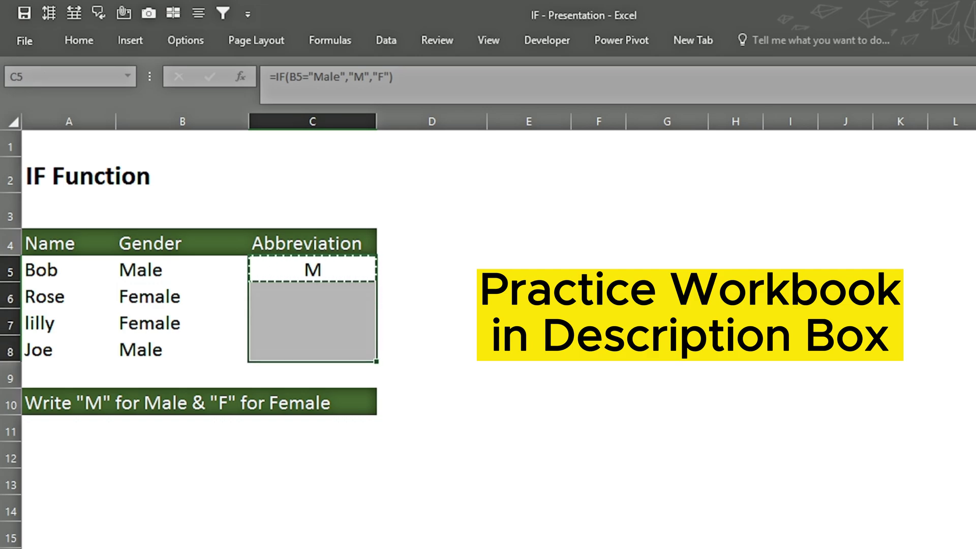
key(ctrl+v)
key(Down)
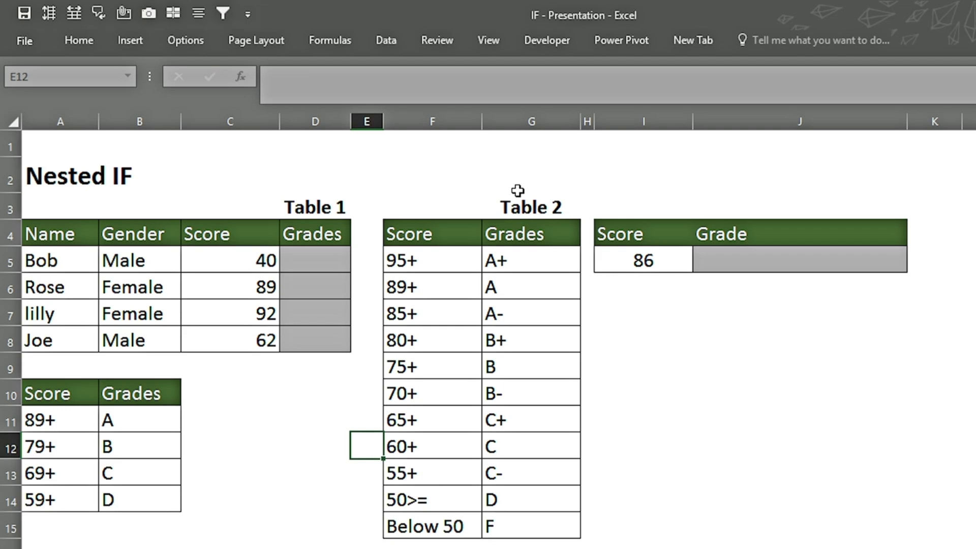
Step: Start the D5 grade formula as =IF(C5>89,$B$11, returning grade A
click(314, 260)
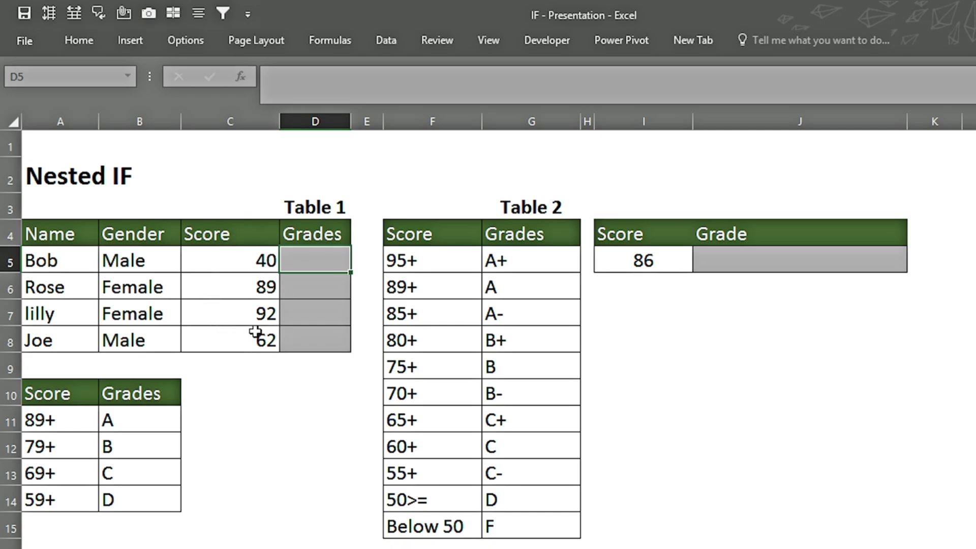
text(=)
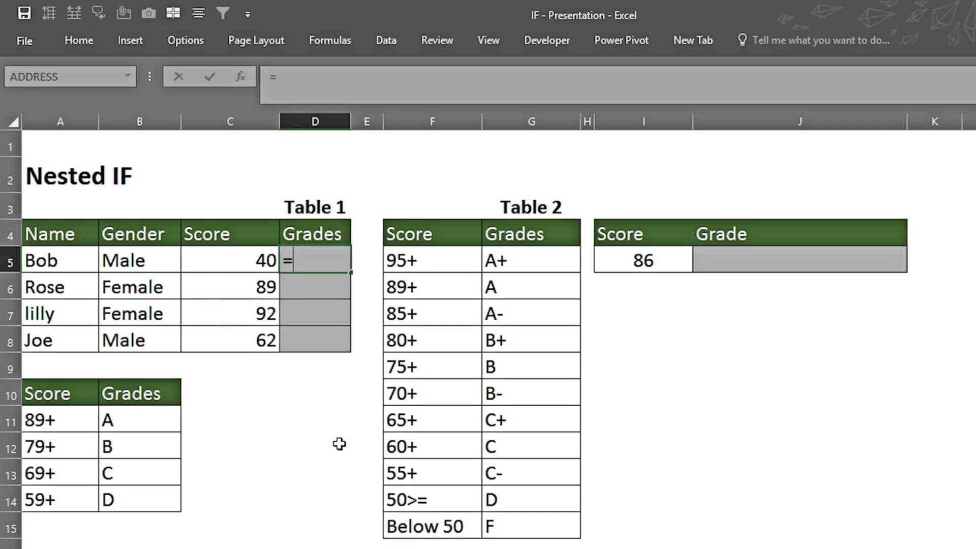
text(if)
key(Tab)
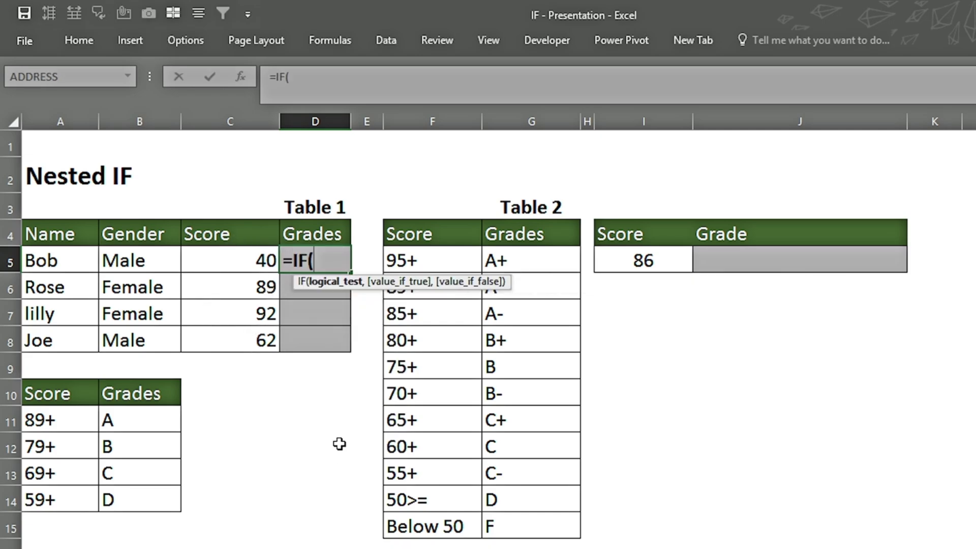
click(226, 259)
text(>)
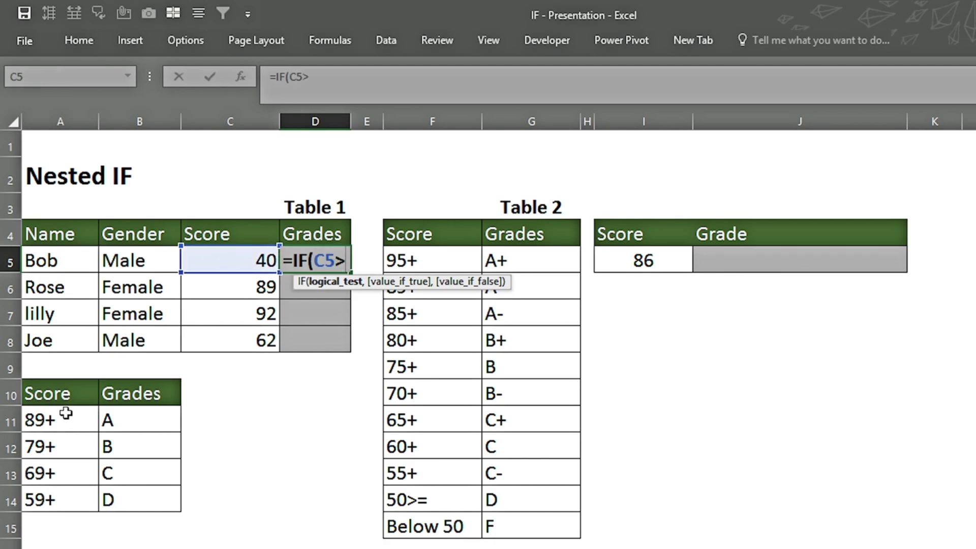
text(89,)
click(147, 421)
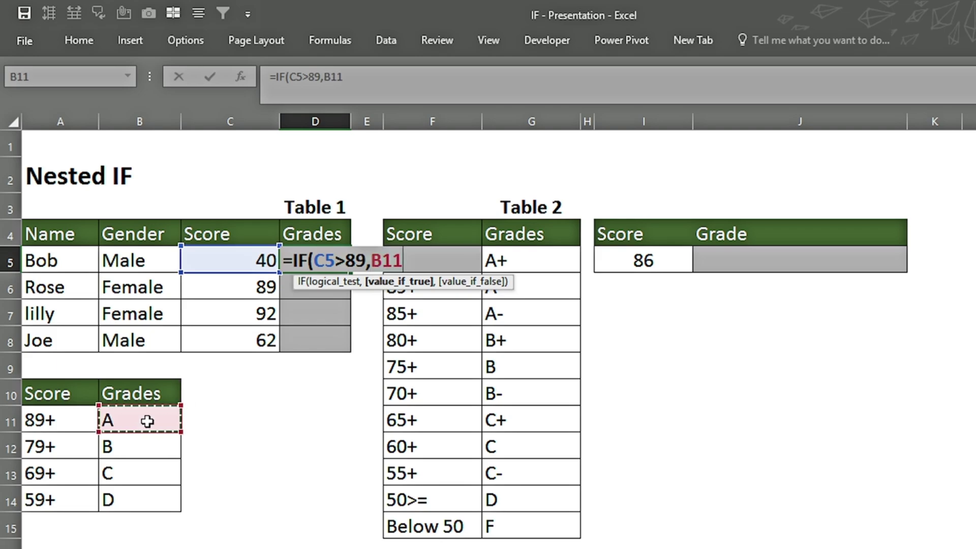
key(F4)
Step: Nest IF(C5>79,$B$12, for grade B and begin a third IF on C5
text(,)
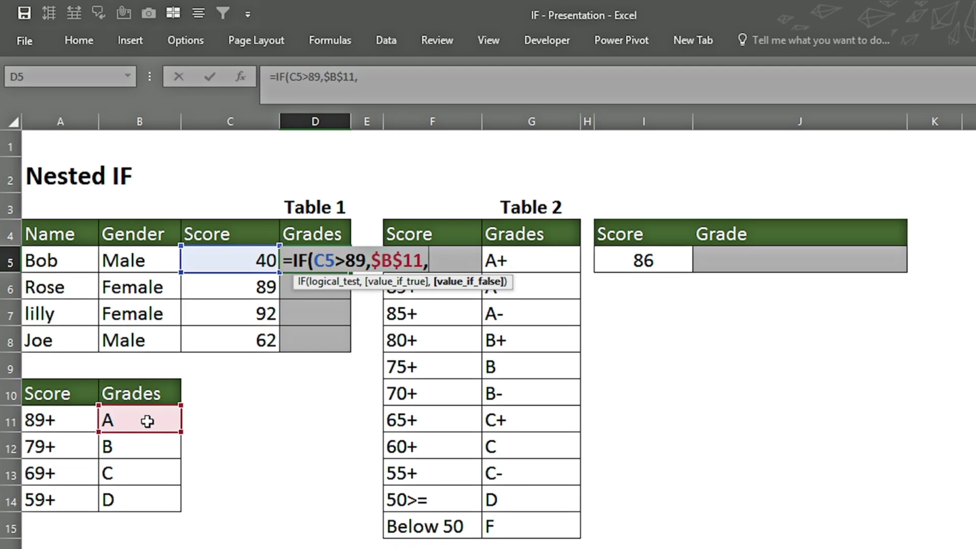
text(if)
key(Tab)
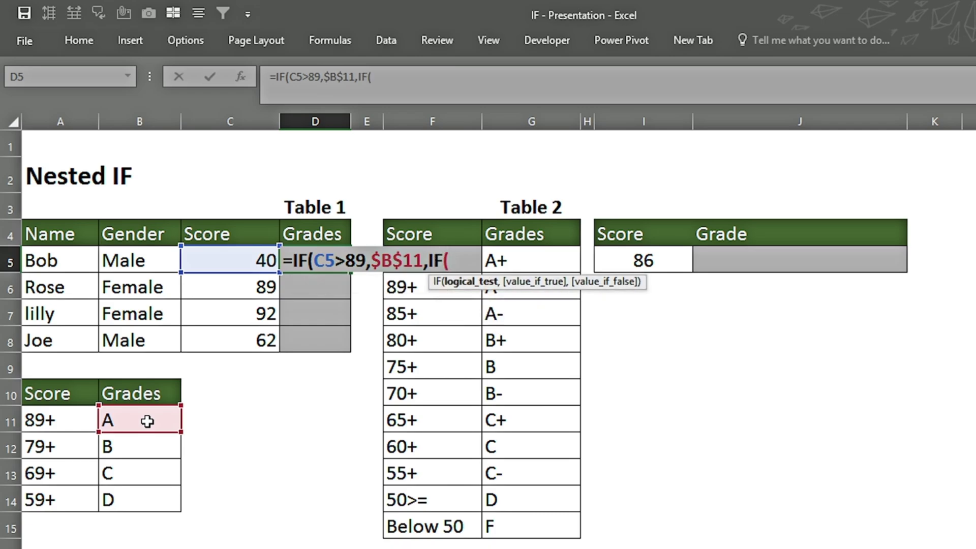
click(209, 259)
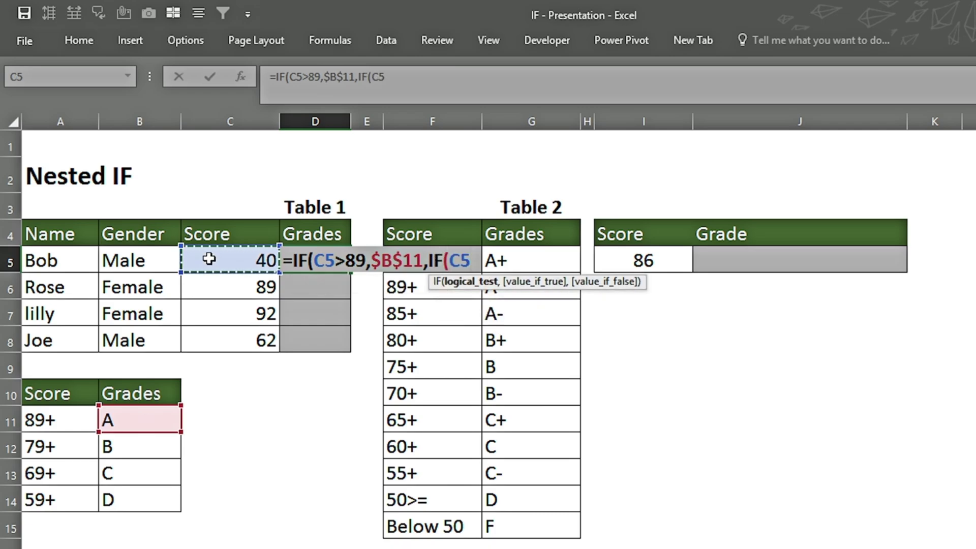
text(>)
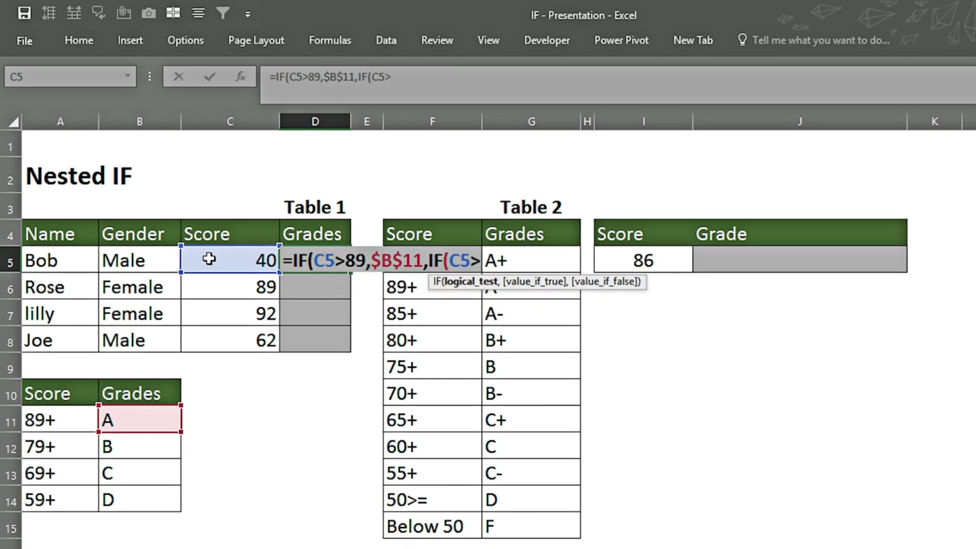
text(79,)
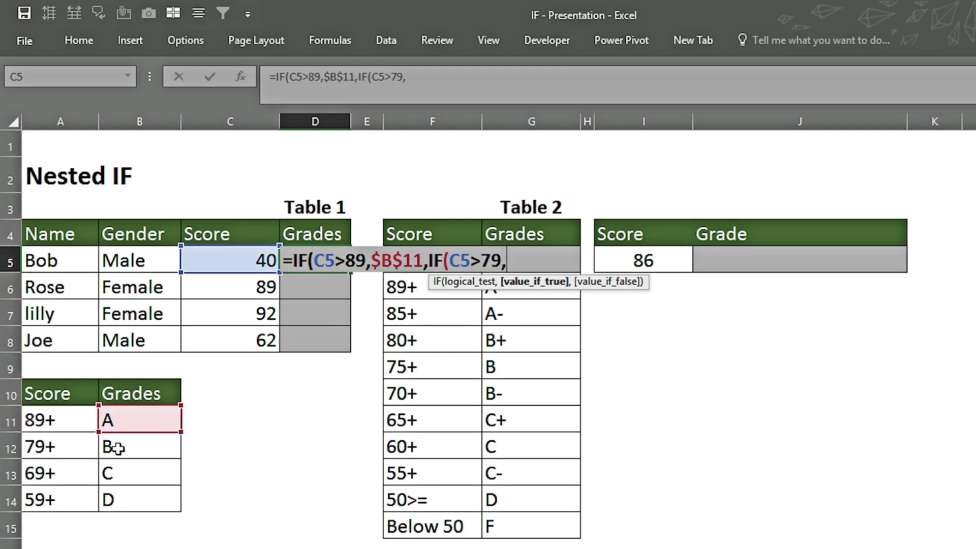
click(117, 448)
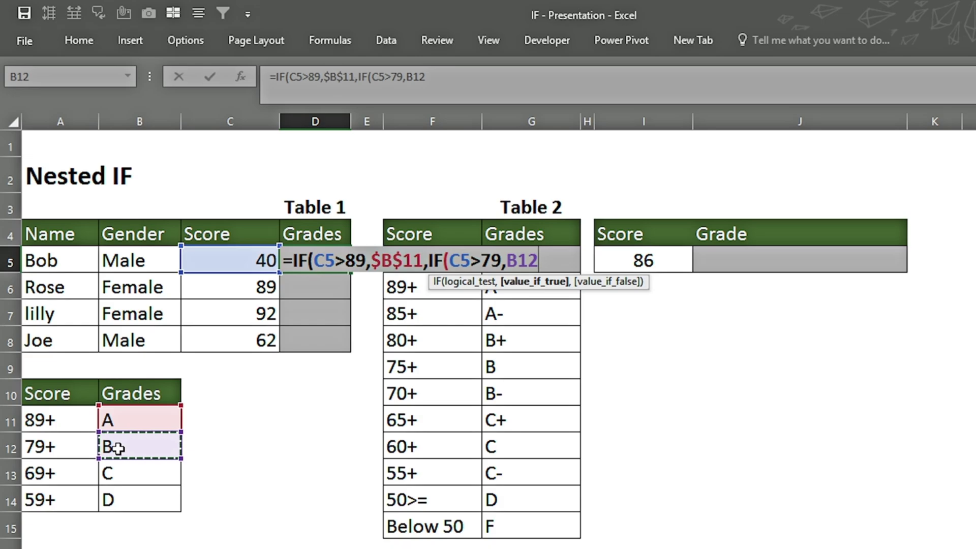
text(,)
key(BackSpace)
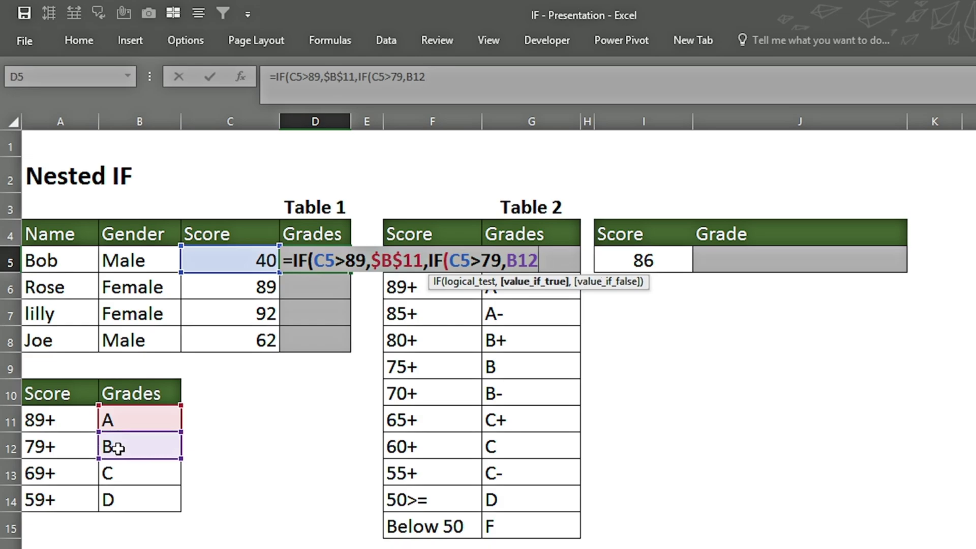
key(F4)
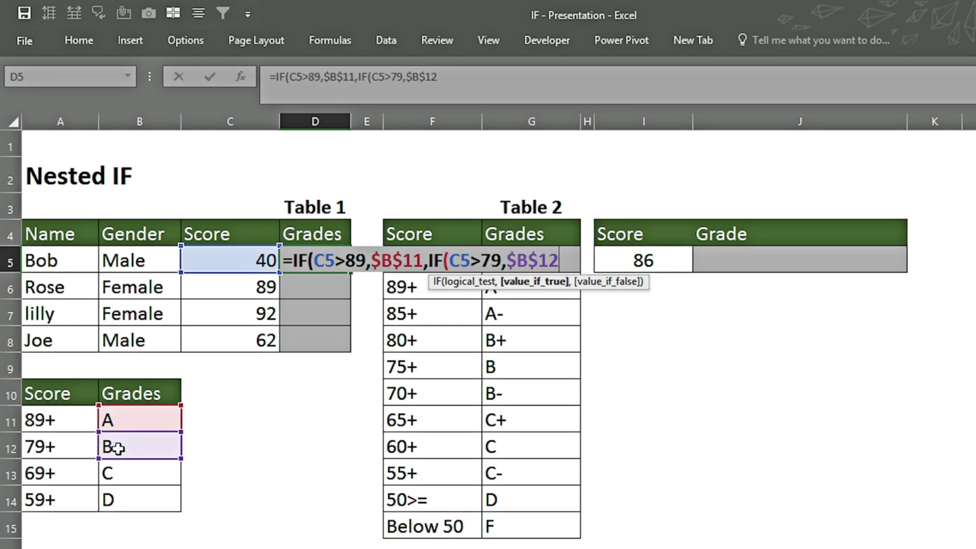
text(,)
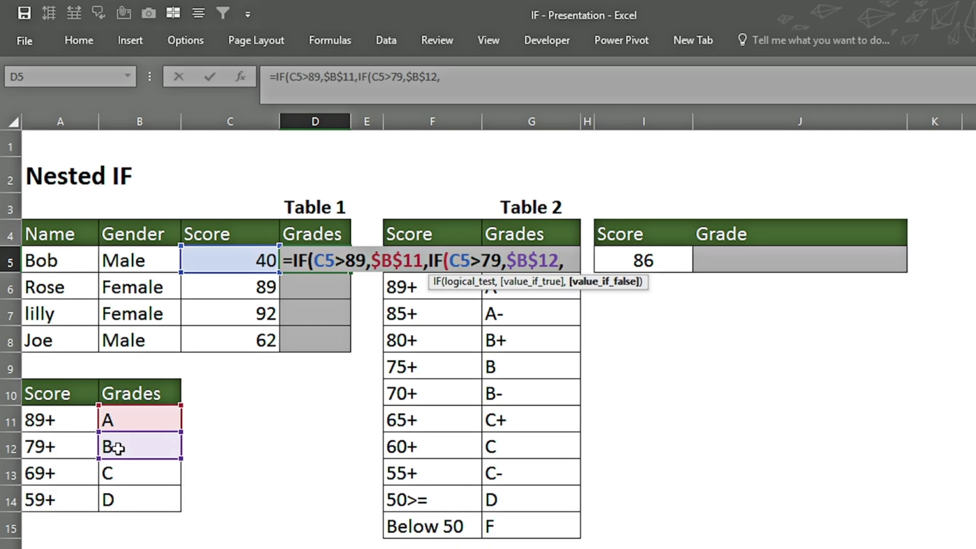
text(if)
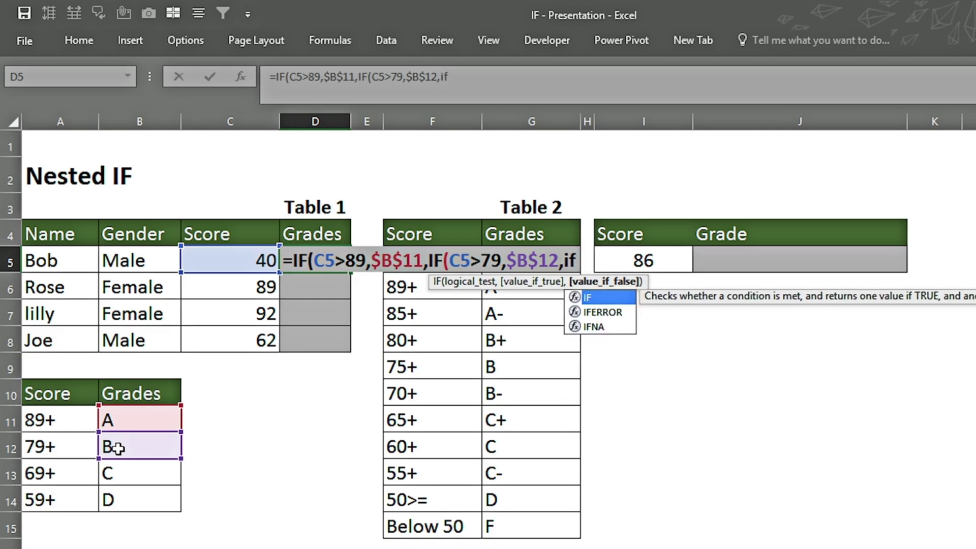
key(Tab)
click(205, 259)
Step: Finish D5 with tiers >69 ($B$13) and >59 ($B$14), falling back to "E"
text(>69)
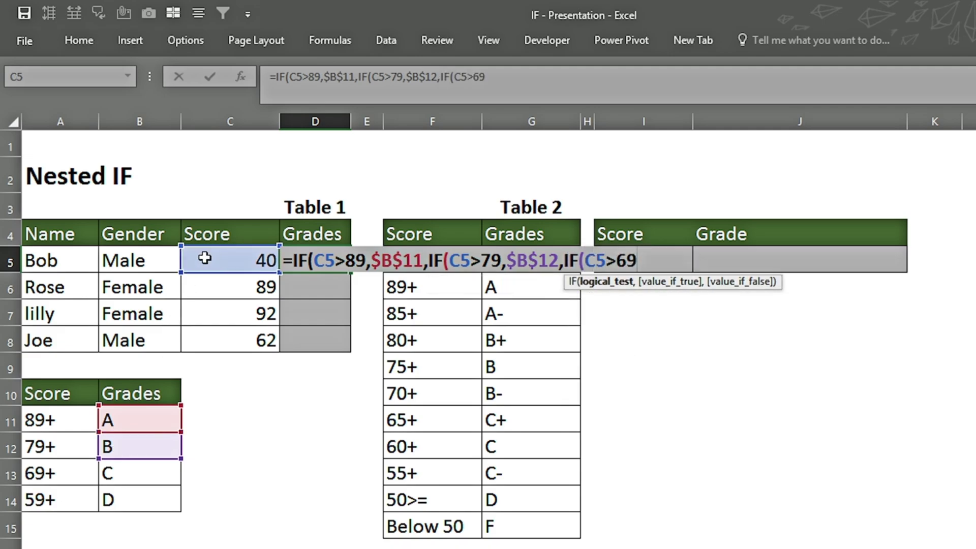
text(,)
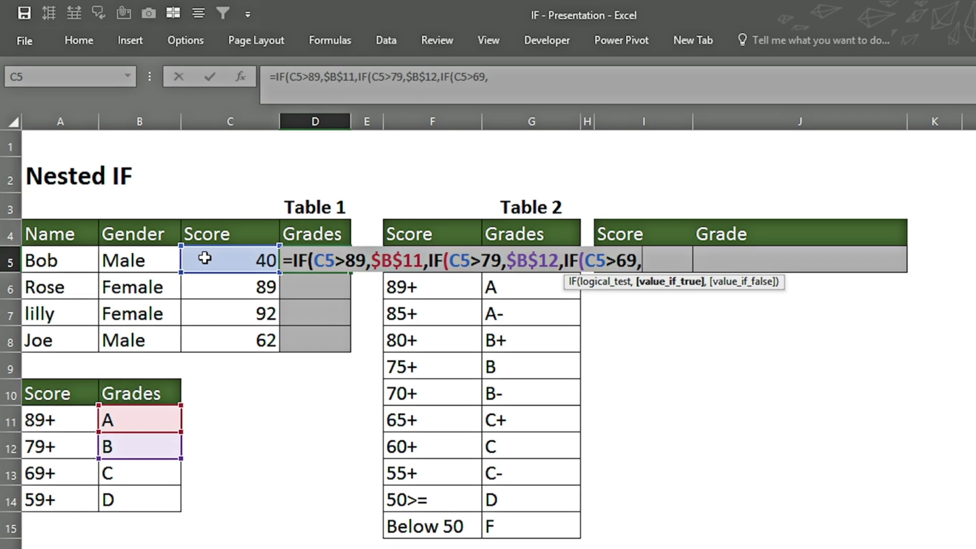
click(110, 474)
key(F4)
text(,)
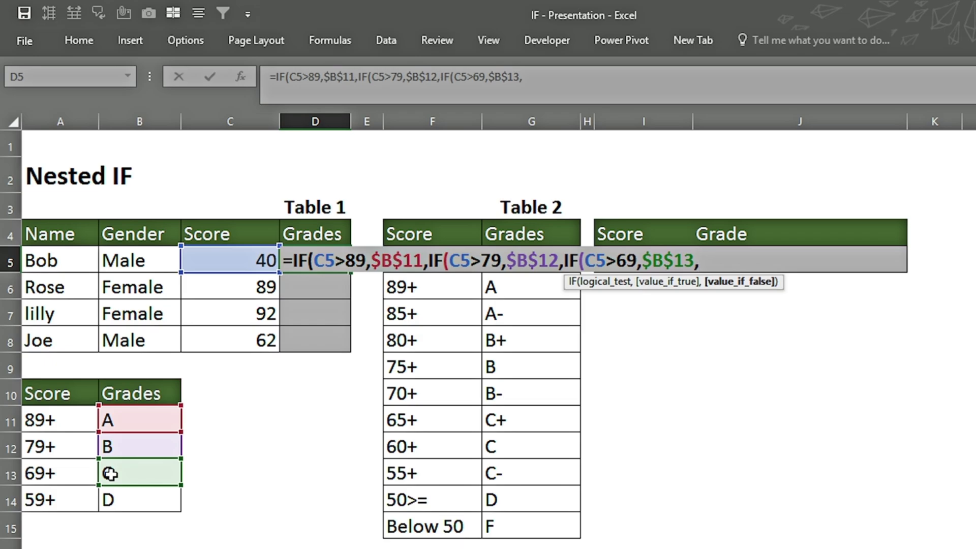
text(if()
click(215, 259)
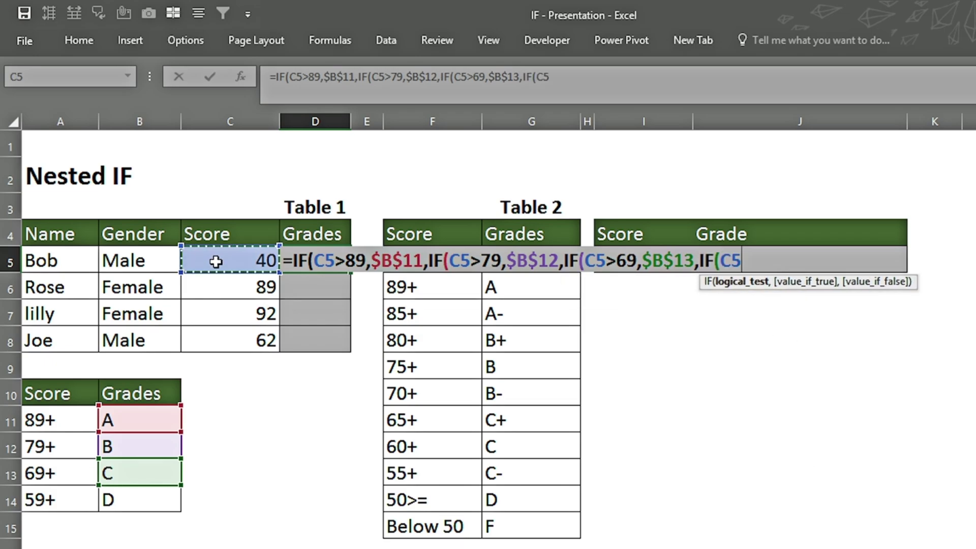
text(>)
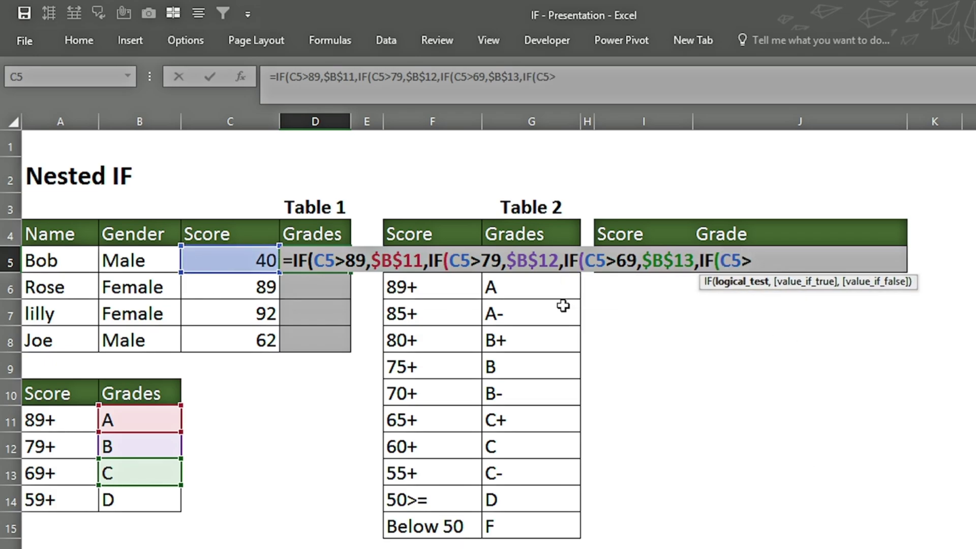
text(59,)
click(146, 501)
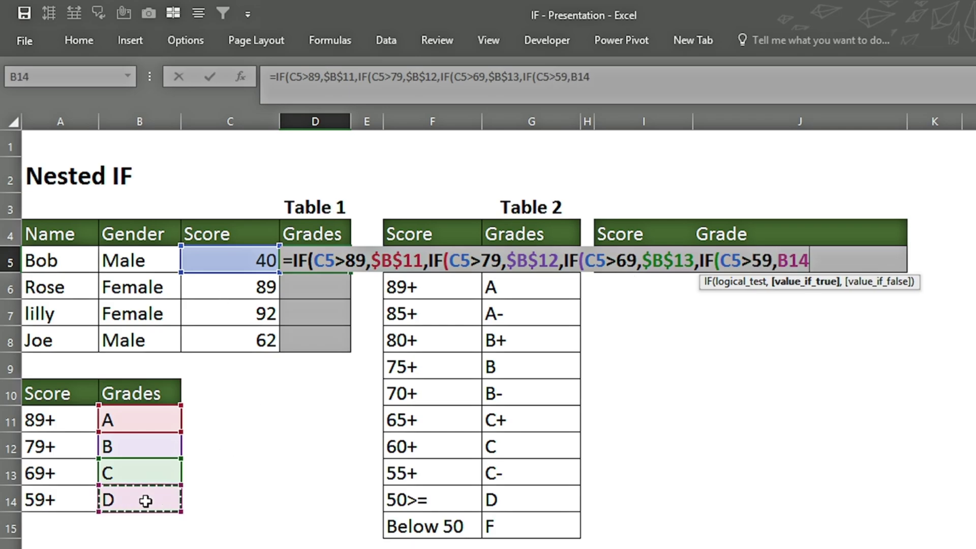
key(F4)
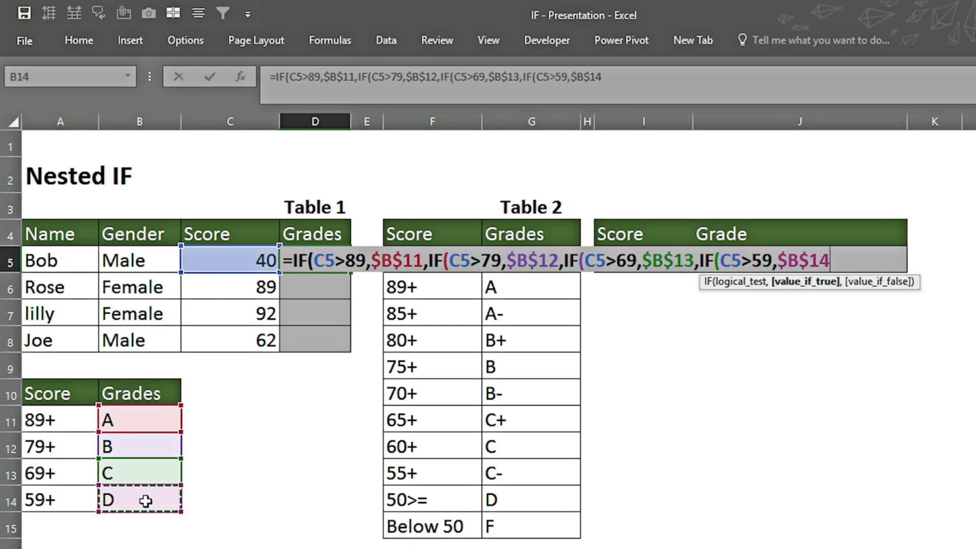
text(,)
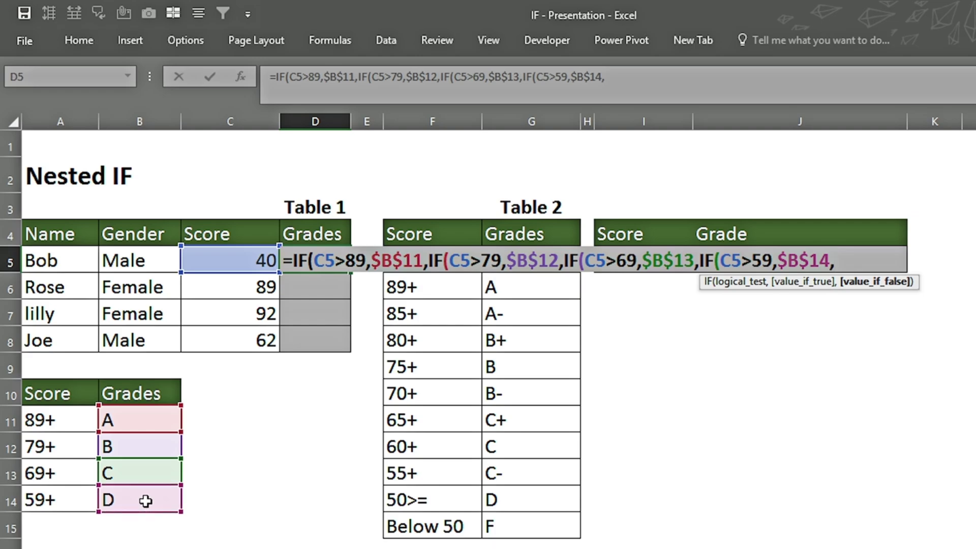
text("E")))
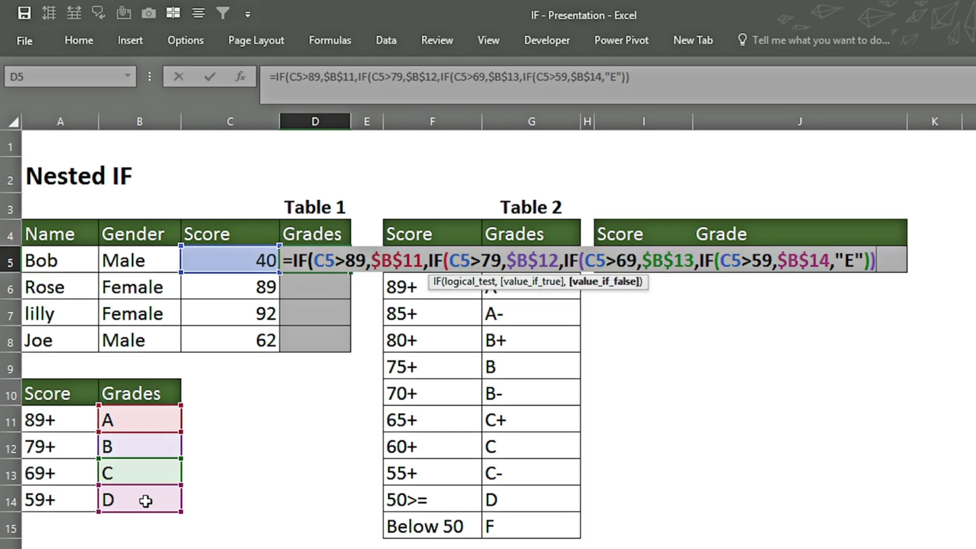
text()))
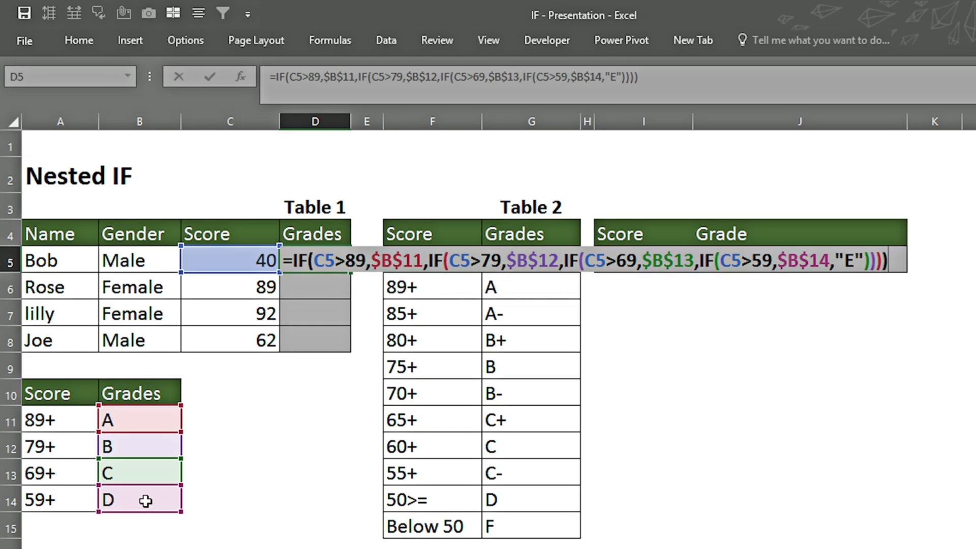
key(ctrl+Return)
Step: Copy the D5 grade formula down through D8, giving E, B, A and D
key(ctrl+c)
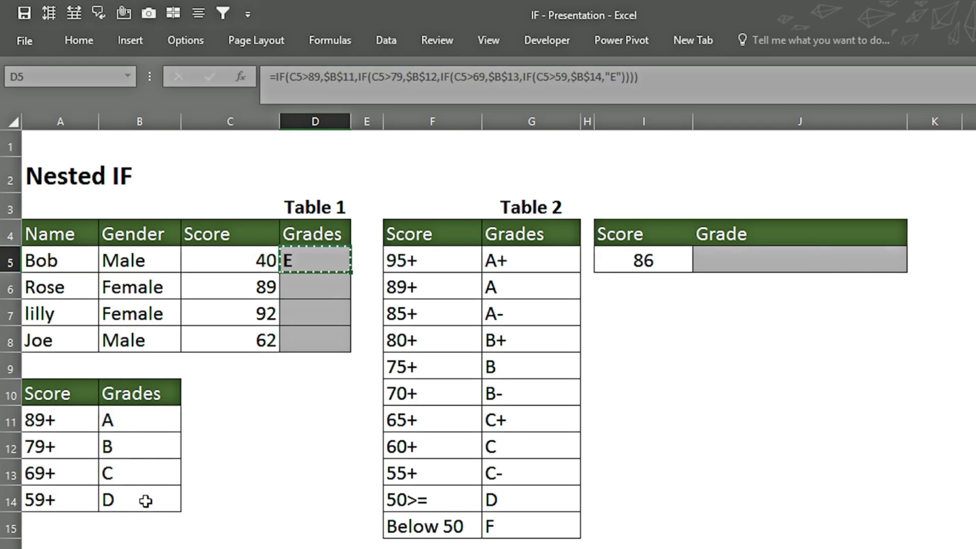
key(shift+Down)
key(shift+Down)
key(shift+Down)
key(ctrl+v)
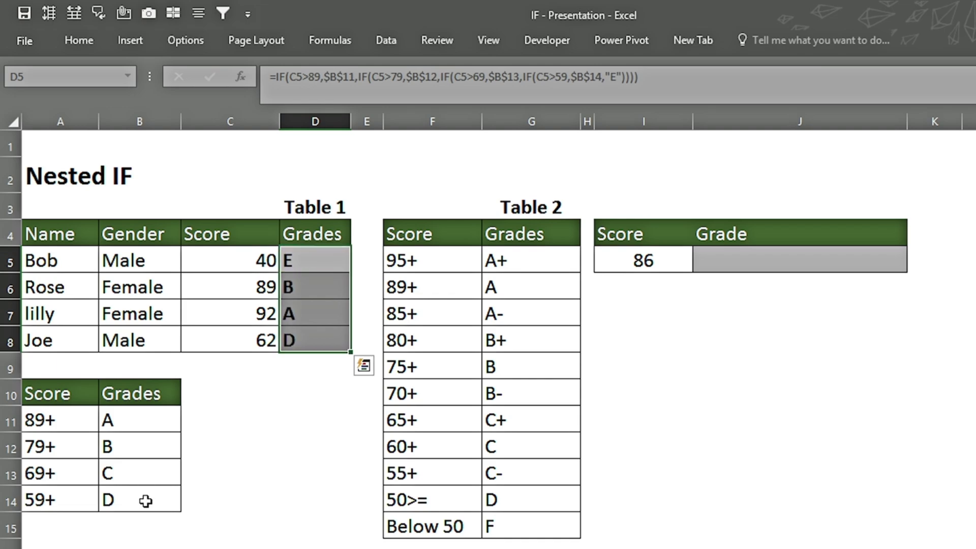
key(Down)
key(Down)
key(Down)
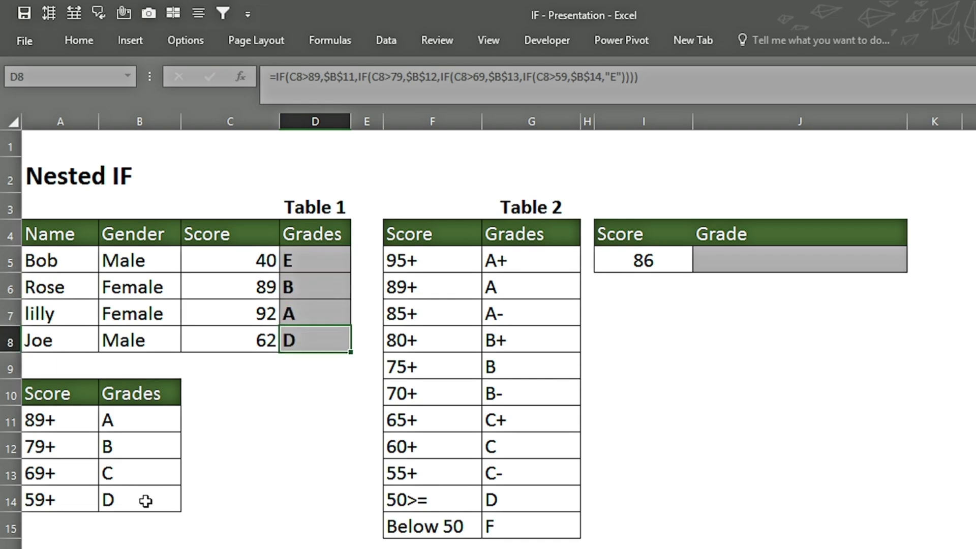
Step: Replace the scores in C5:C8 with 60, 95, 70 and 20
key(Up)
key(Up)
key(Up)
key(Left)
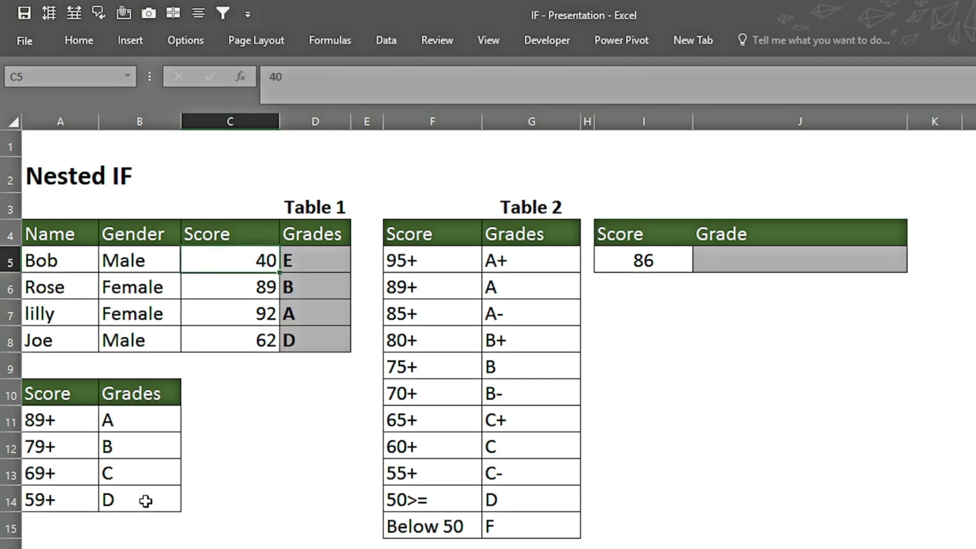
text(60)
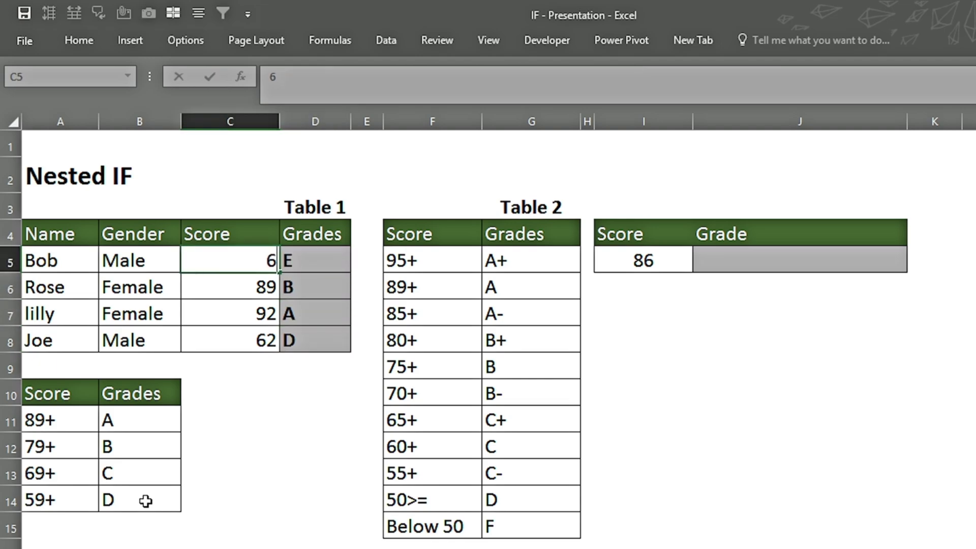
key(Return)
text(95)
key(Return)
text(70)
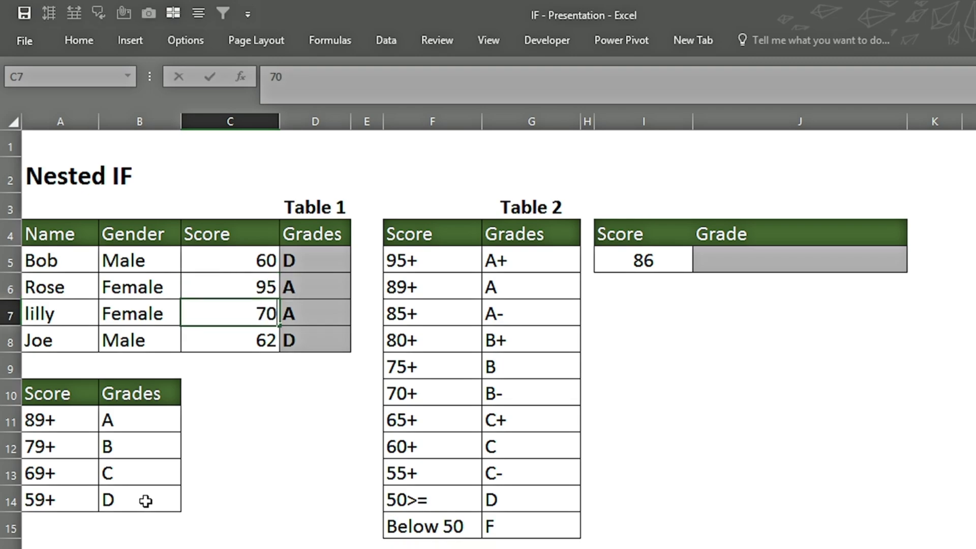
key(Return)
text(20)
key(Return)
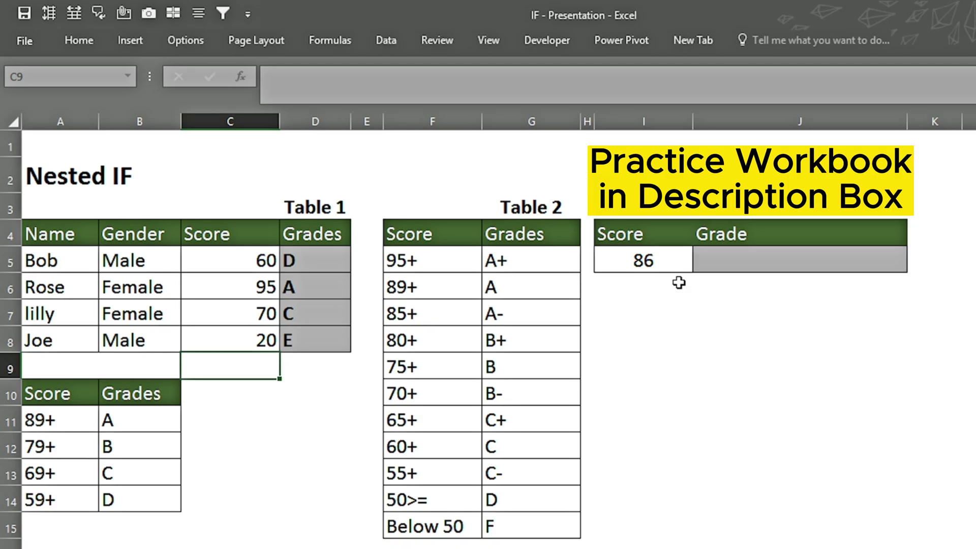
click(721, 262)
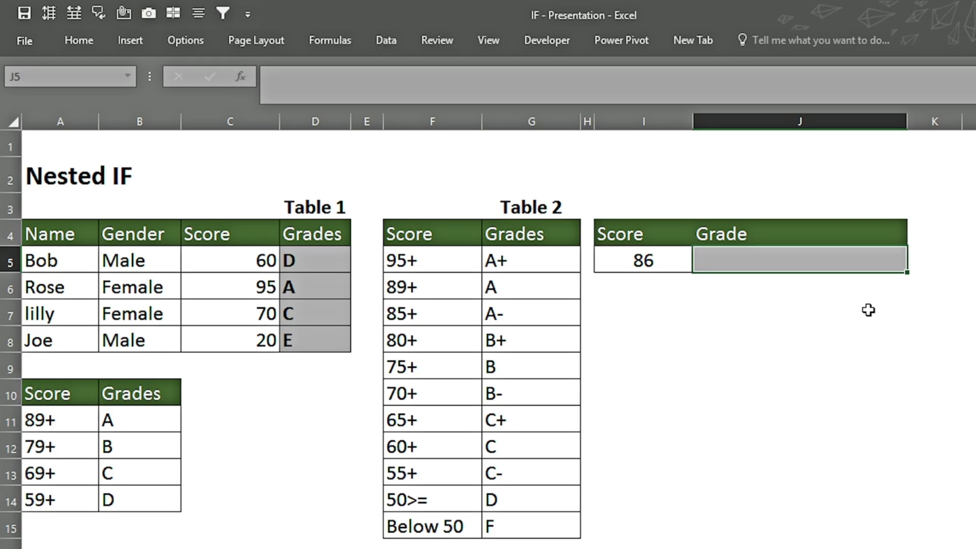
text(=IF()
key(Left)
Step: Build J5's first five tiers: I5 above 95, 89, 85, 80, 75 return G5 through G9
text(>95,)
click(527, 260)
text(,IF()
click(614, 261)
text(>89,)
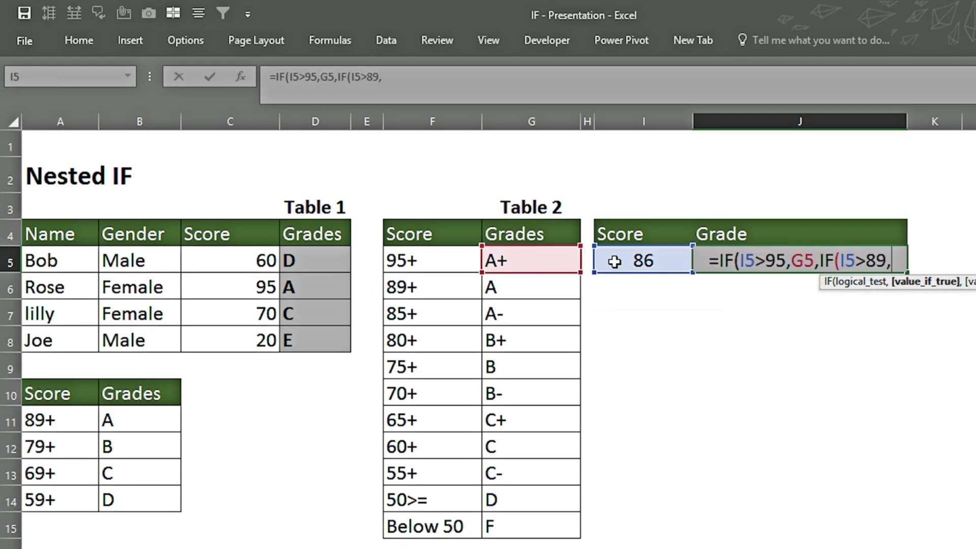
click(523, 285)
text(,IF()
click(614, 261)
text(>85,)
click(497, 315)
text(,IF()
click(619, 260)
text(>80,)
click(497, 340)
text(,IF()
click(627, 259)
text(>75,)
click(509, 367)
Step: Add tiers above 70, 65, 60, 55, 50 returning G10–G14, with fallback "F", giving A-
text(,IF()
click(640, 260)
text(>70,)
click(516, 396)
text(,IF()
click(618, 260)
text(>65,)
click(509, 420)
text(,IF()
click(618, 261)
text(>60)
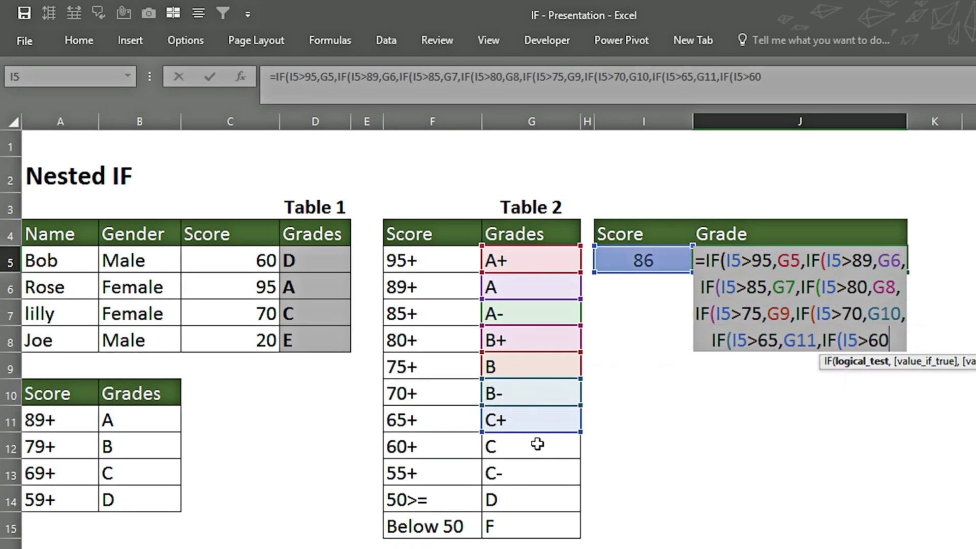
text(,)
click(538, 445)
text(,IF()
click(616, 259)
text(>55,)
click(549, 474)
text(,IF()
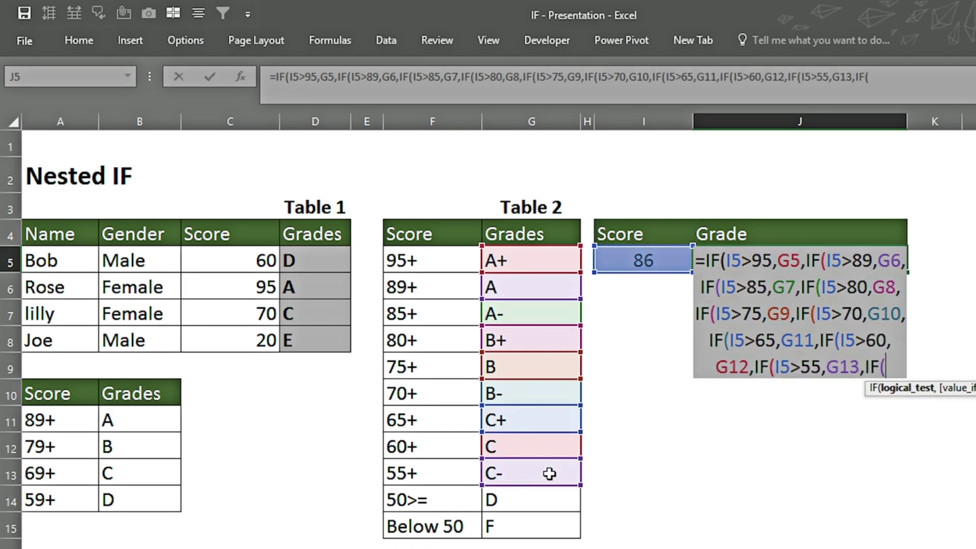
click(639, 260)
text(>50,)
click(495, 499)
text(,"F")))))))))))
key(Return)
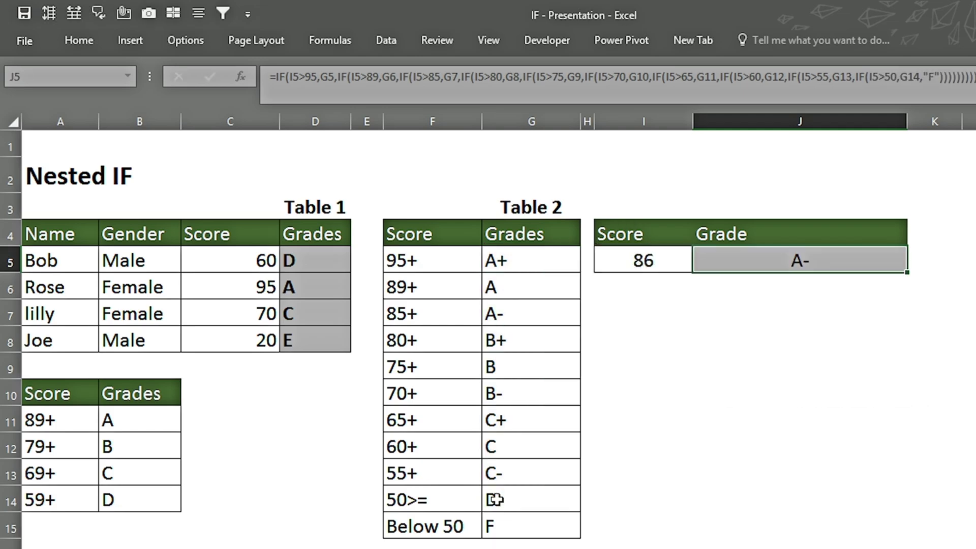
Step: Test scores 96, 89, 87, 80 and finally 75 in I5
key(Left)
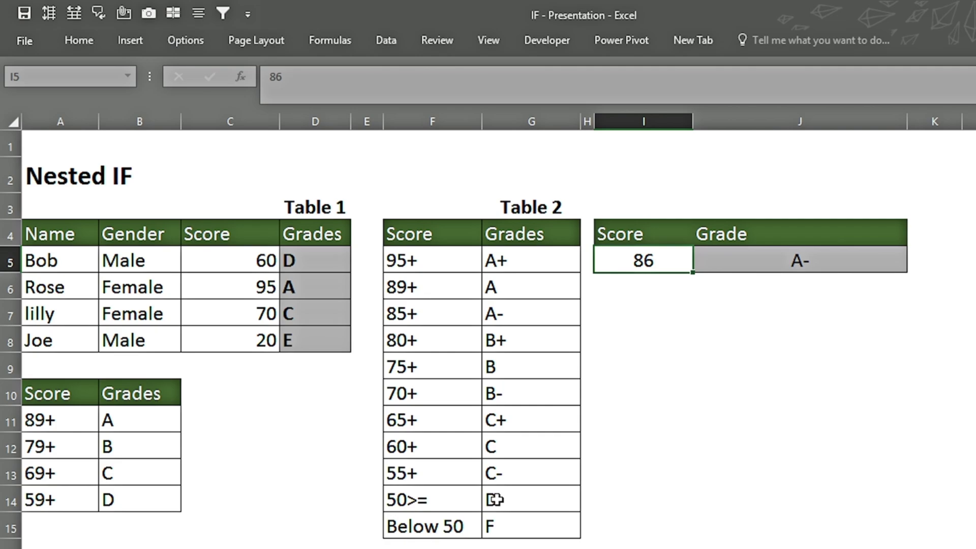
text(96)
key(Return)
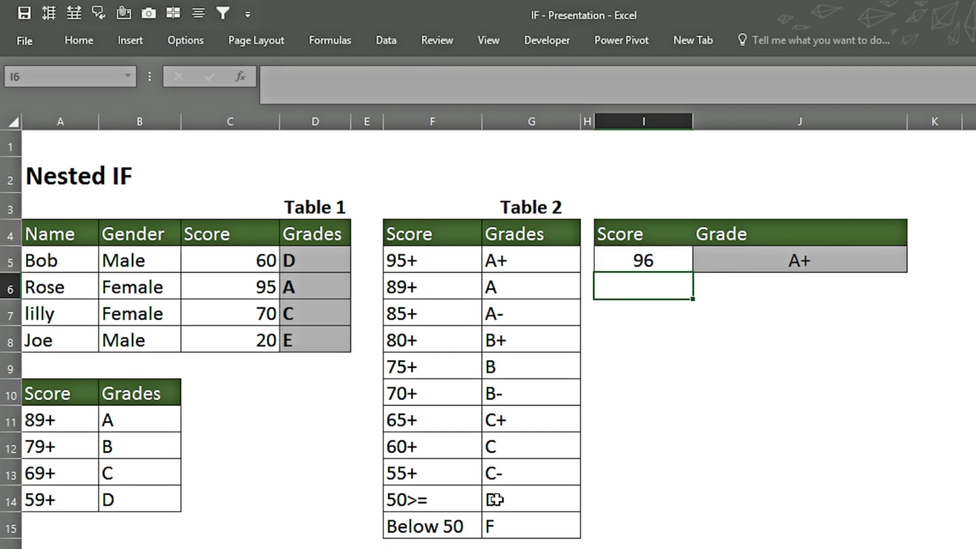
key(Up)
text(89)
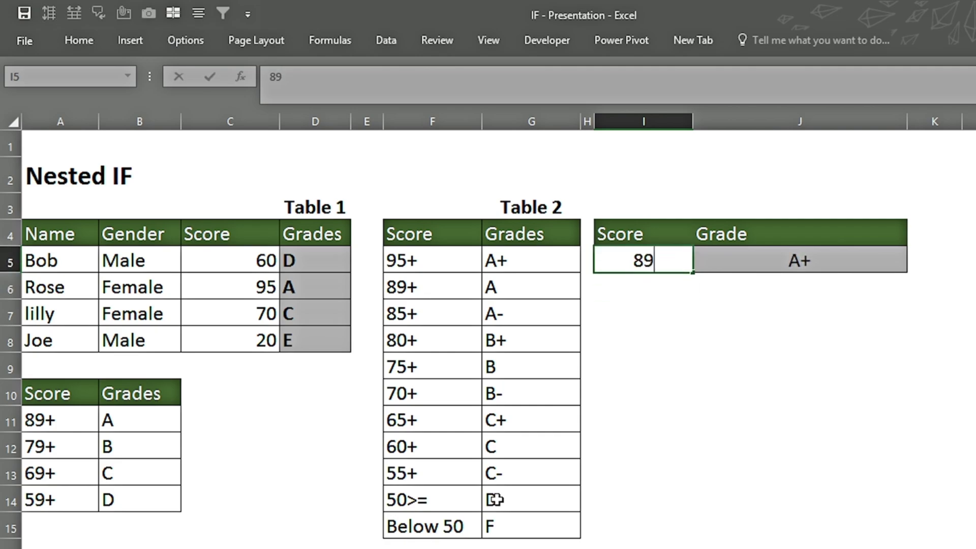
key(Return)
key(Up)
text(87)
key(ctrl+Return)
text(80)
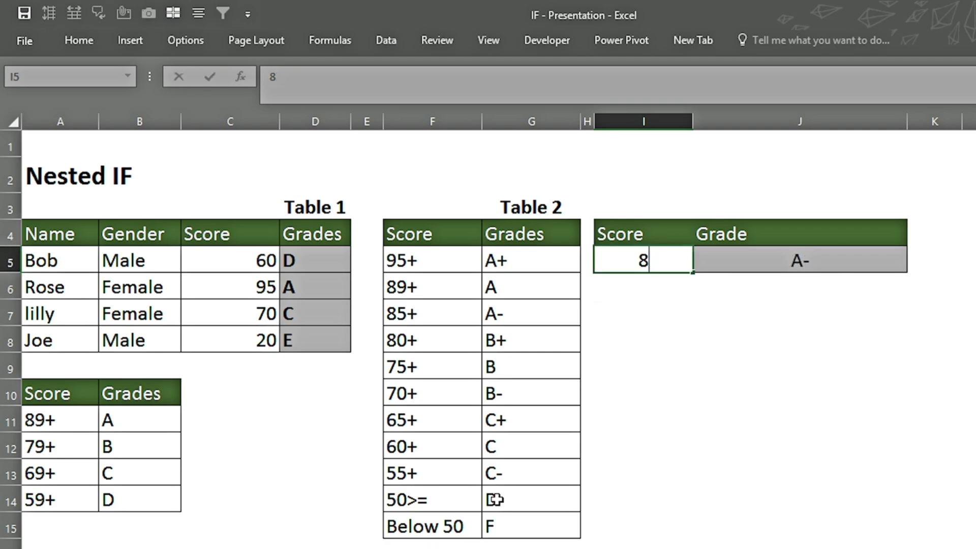
key(Return)
key(Up)
text(75)
key(Return)
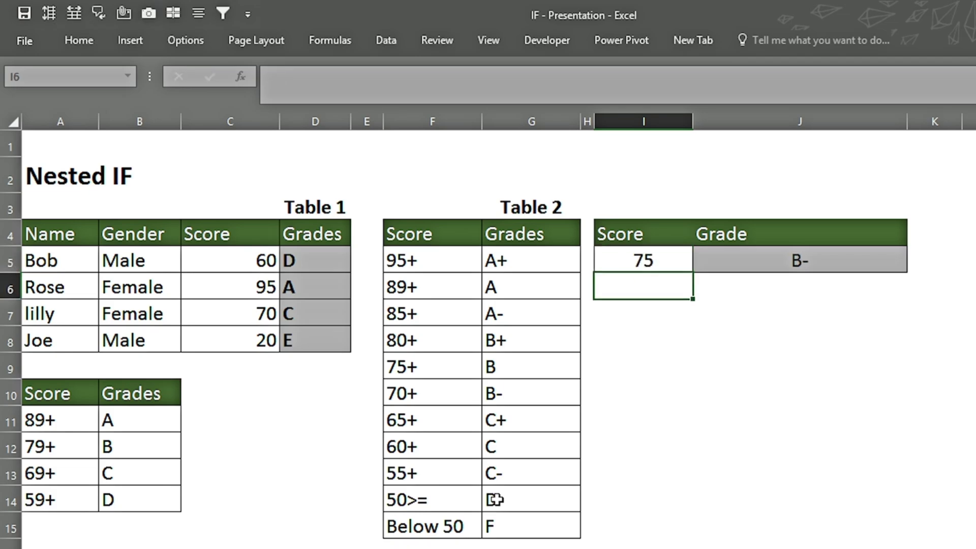
Step: Put J5's nested IF formula into edit mode to show its references
key(Up)
key(Right)
key(F2)
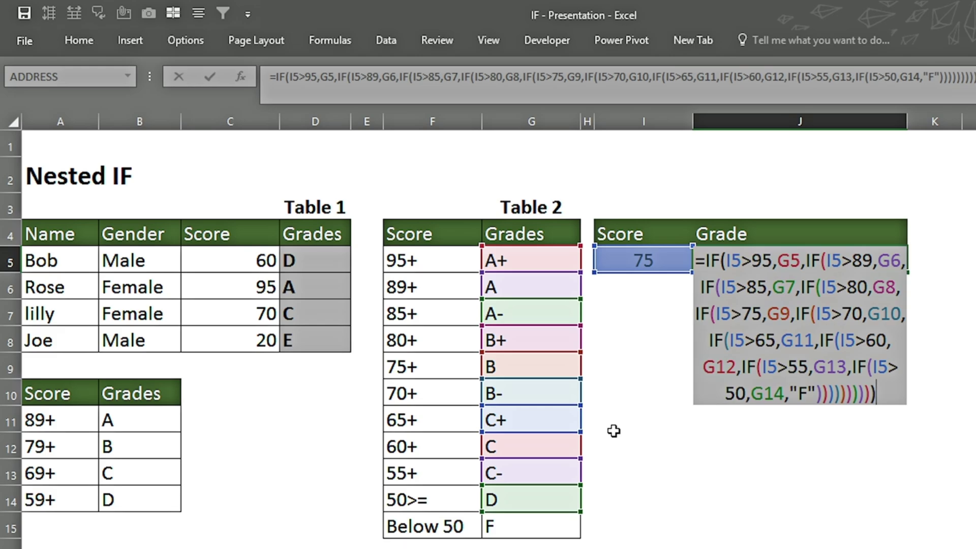
Step: Exit J5's formula without changes, keeping its B- result
key(Return)
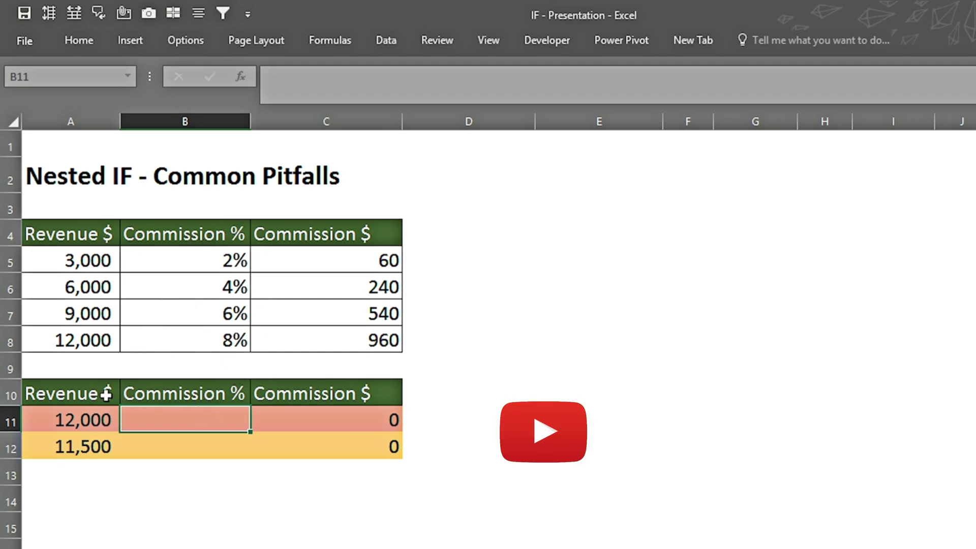
Step: Start B11's nested IF, testing A11 against the 12,000 and 9,000 tiers to return B8 or B7
click(76, 416)
click(167, 424)
text(=if)
key(Tab)
click(44, 413)
text(>=)
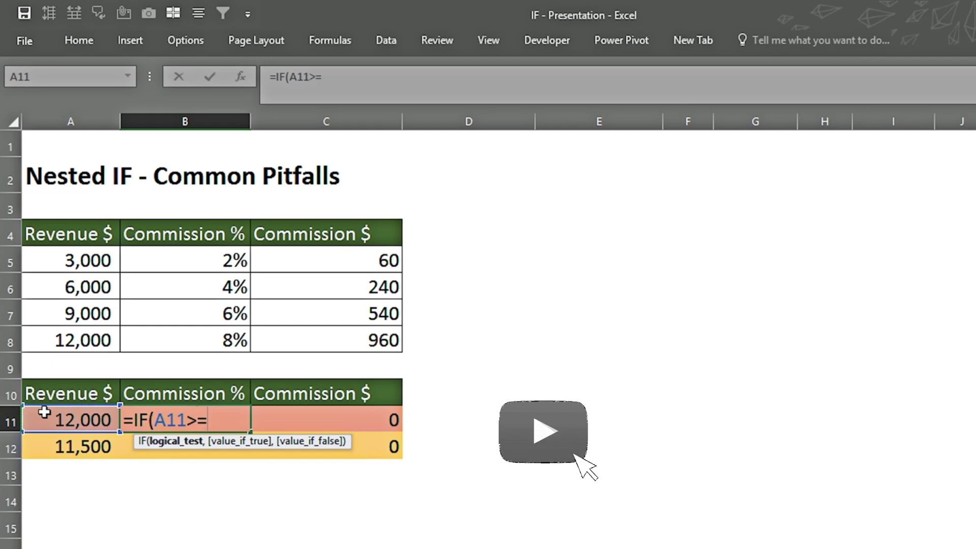
click(89, 340)
text(,)
click(202, 338)
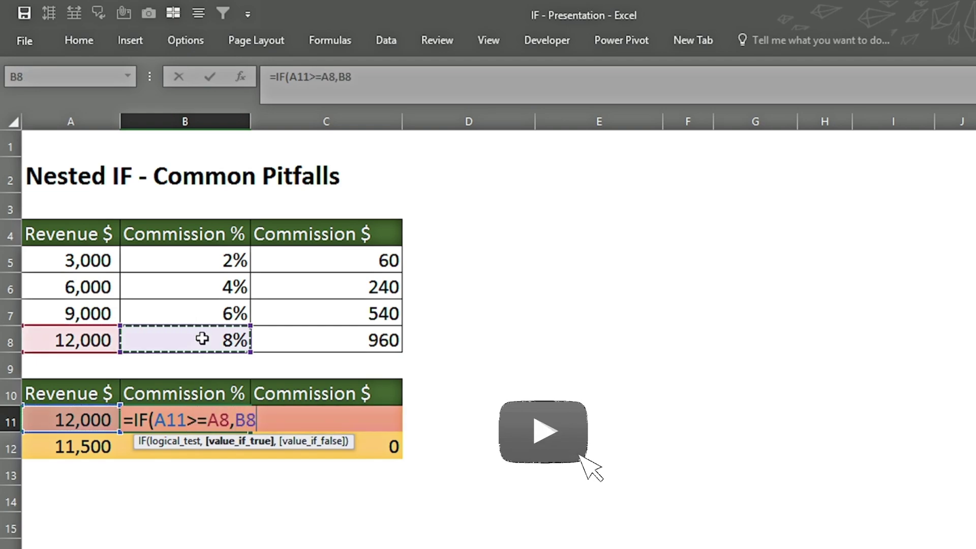
text(,)
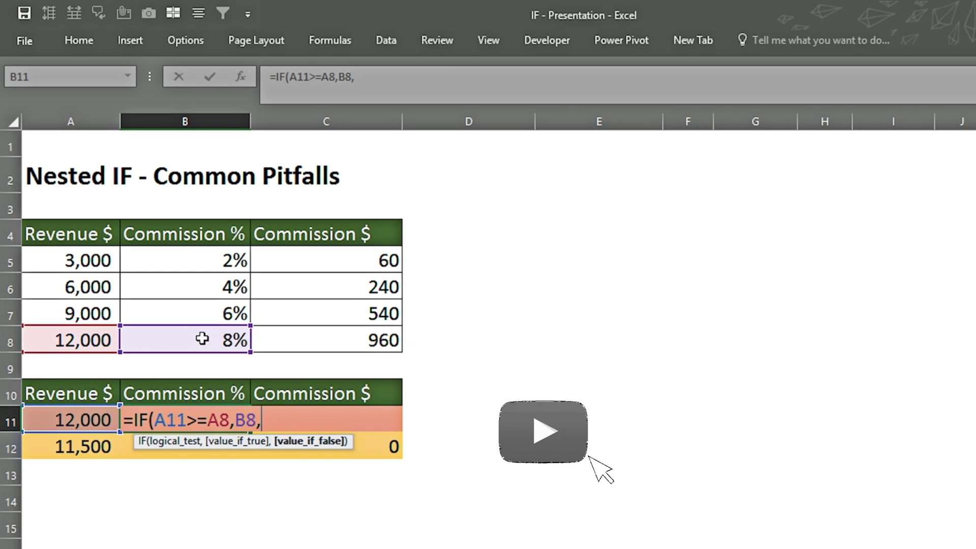
text(if()
click(75, 421)
text(>=)
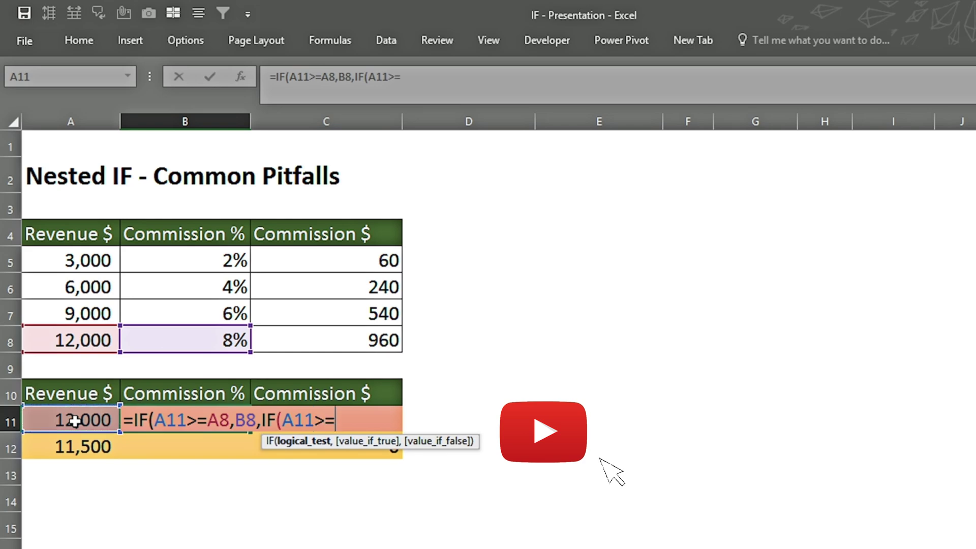
click(79, 314)
text(,)
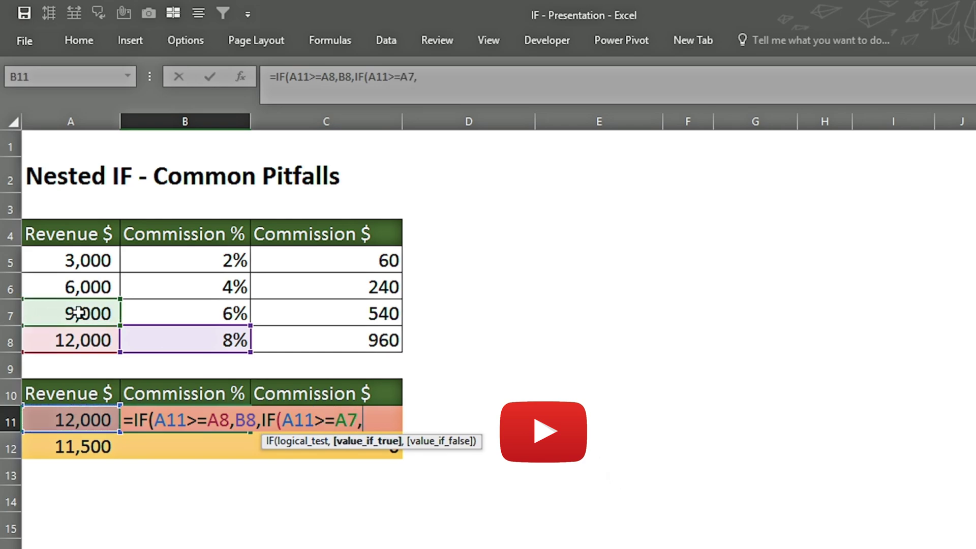
click(204, 312)
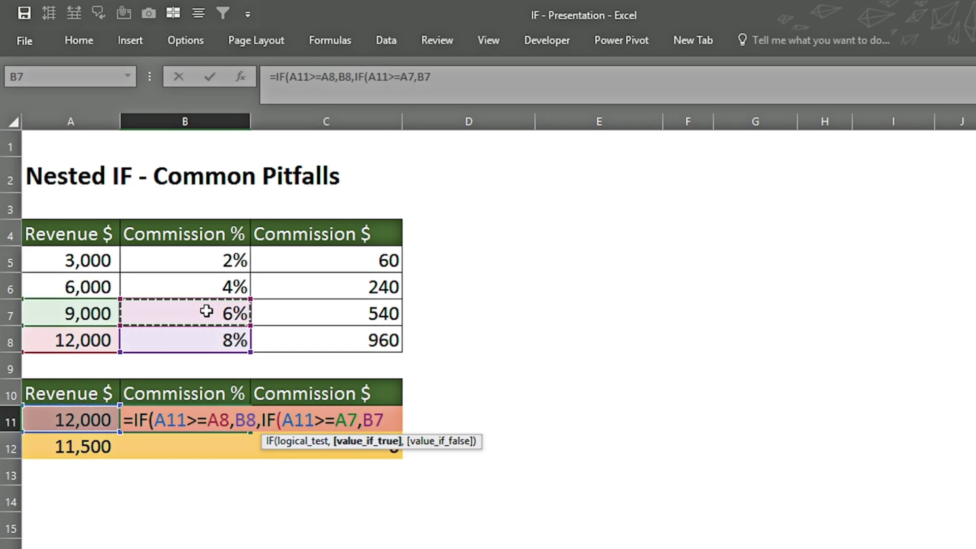
Step: Add the 6,000 and 3,000 tier tests (B6, B5) with a 0 fallback and enter the formula
text(,IF()
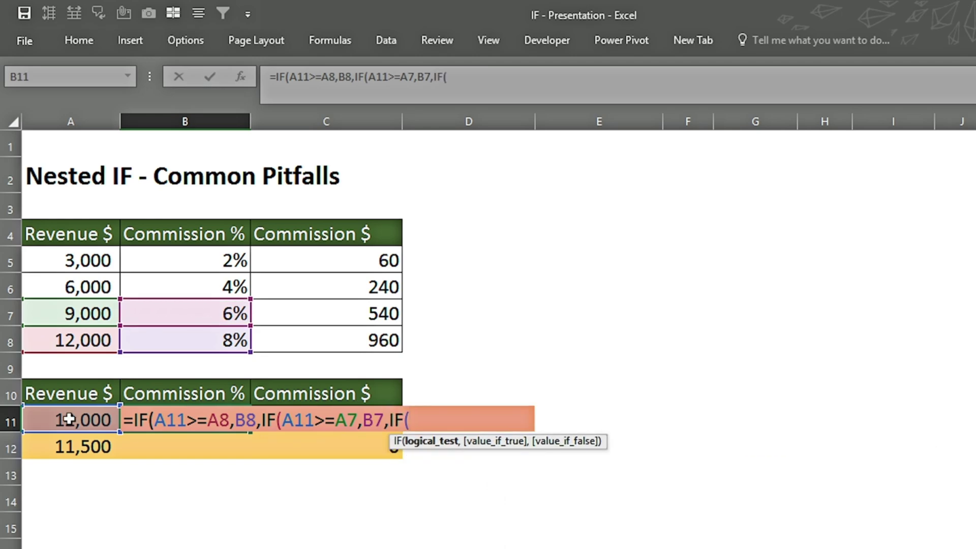
click(68, 419)
text(>=)
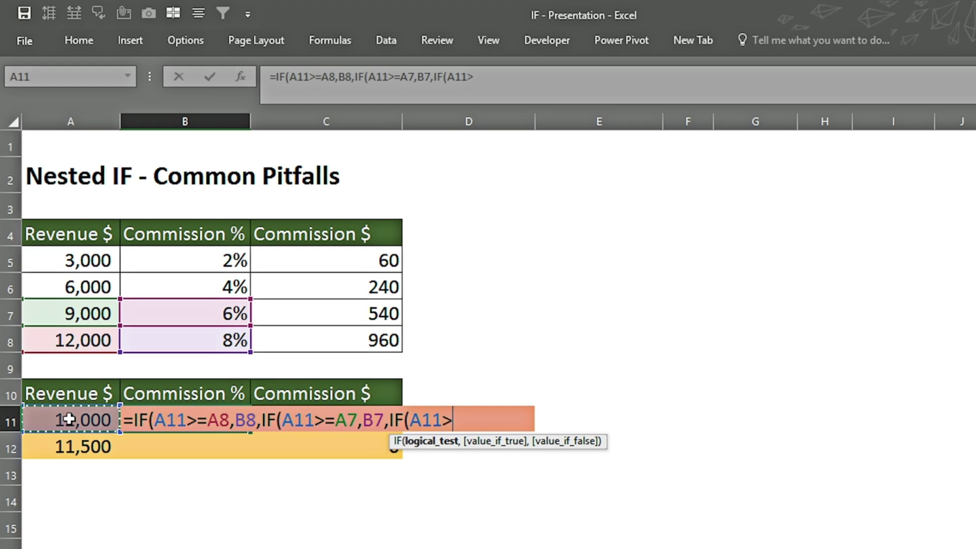
click(78, 286)
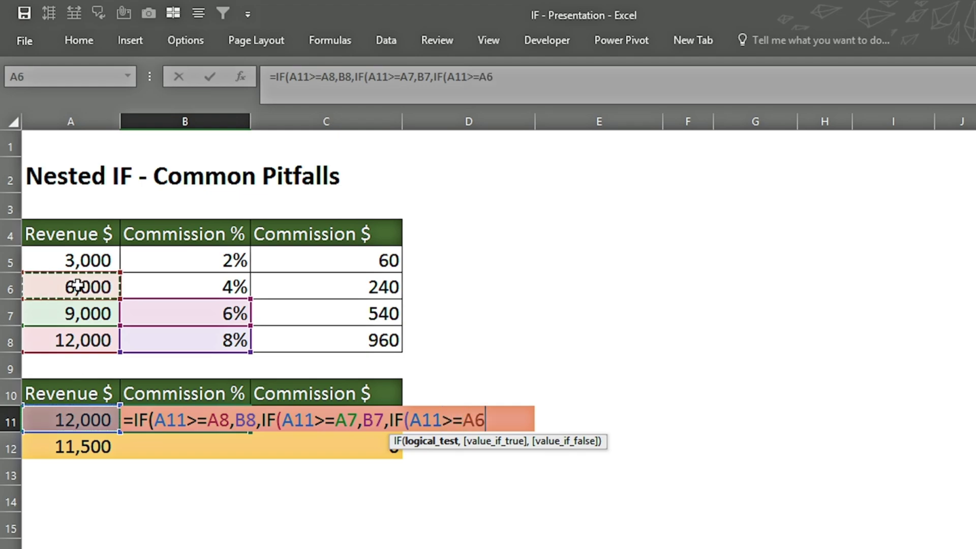
text(,)
click(178, 284)
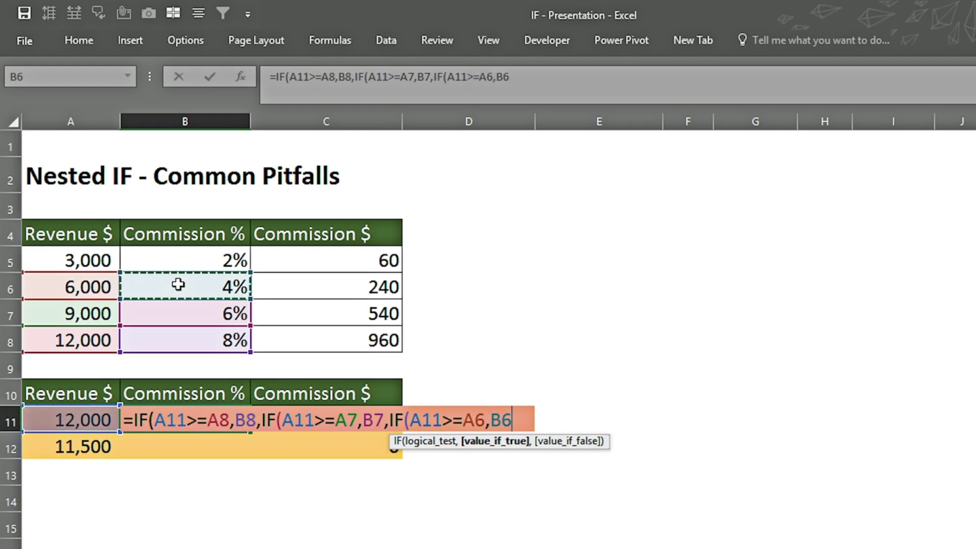
text(,if)
key(Tab)
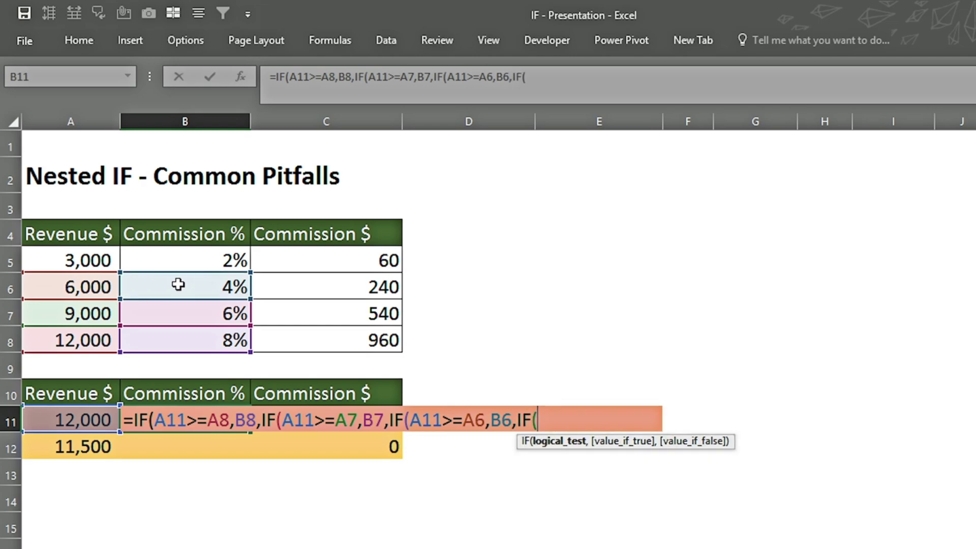
click(97, 425)
text(>=)
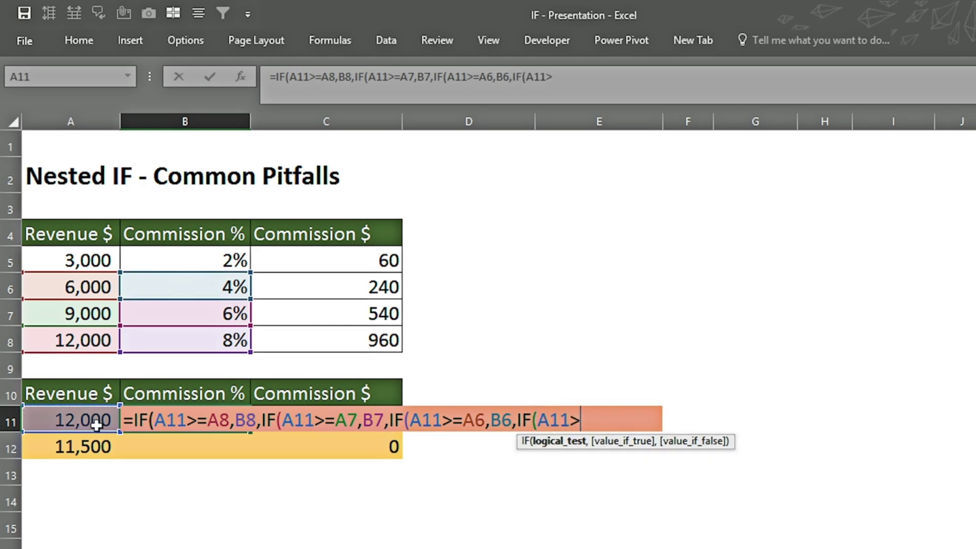
click(71, 262)
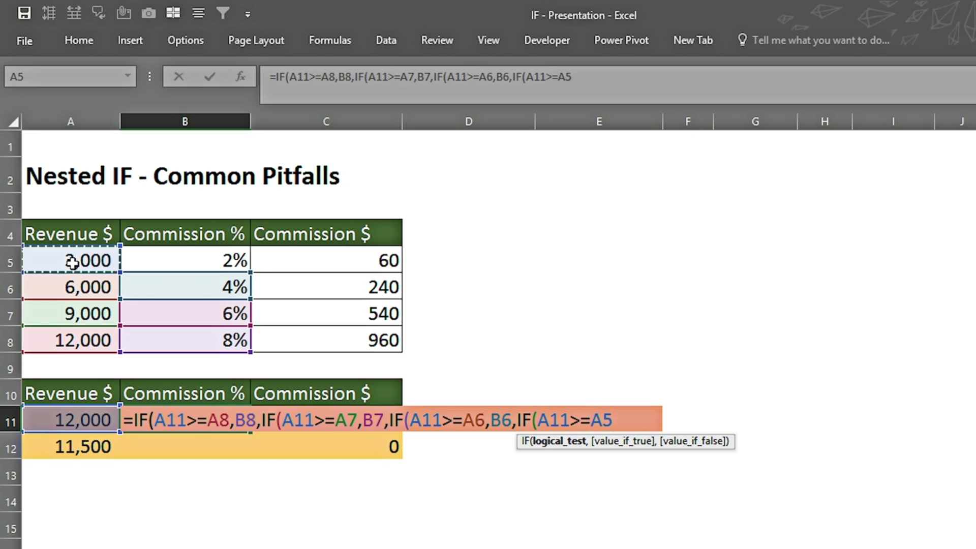
text(,)
click(197, 262)
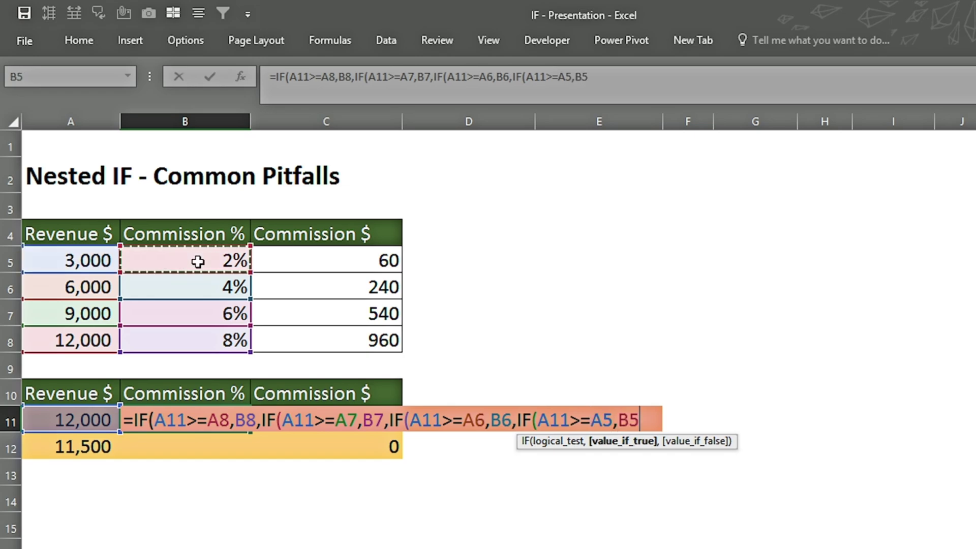
text(,)
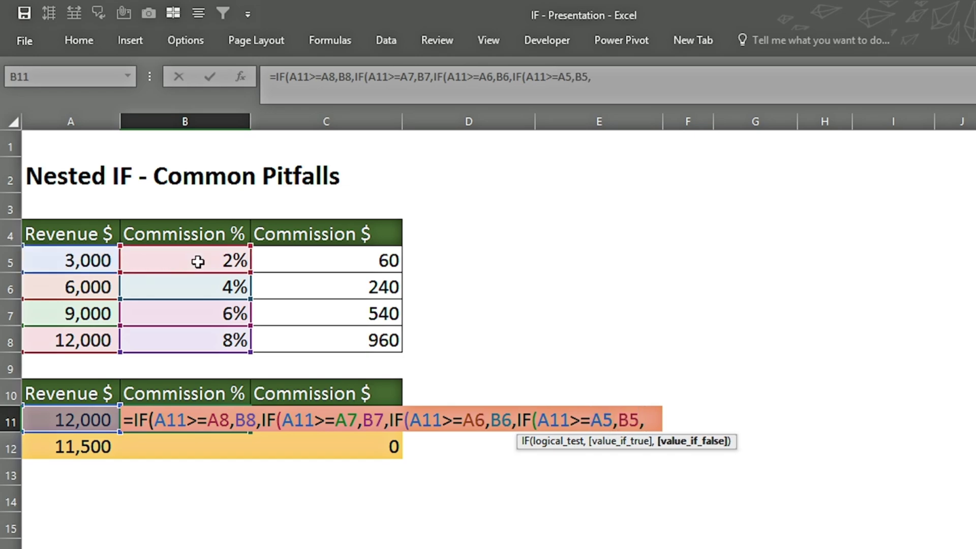
text(0)))))
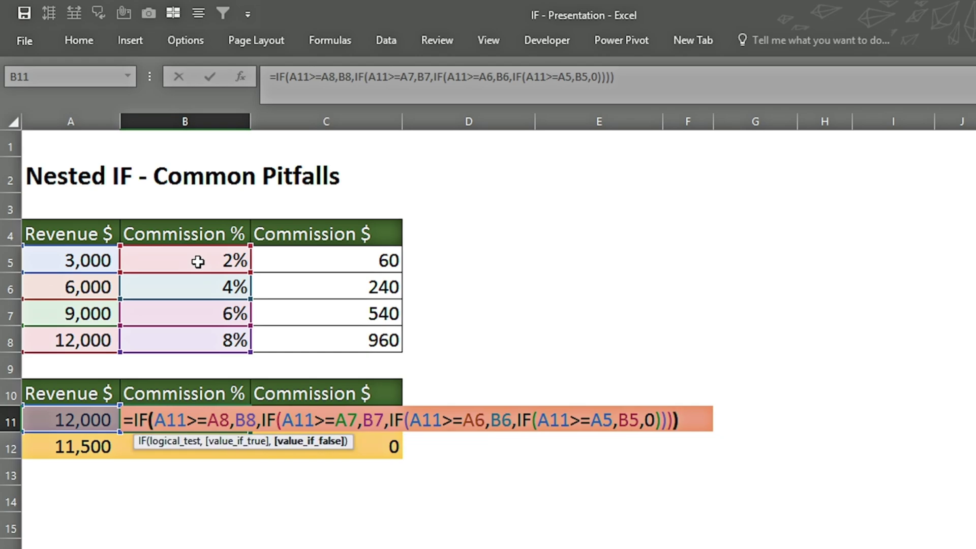
key(Return)
Step: Test the B11 commission formula with revenues 3,000, 6,000 and 7,000 in A11
key(Up)
key(Left)
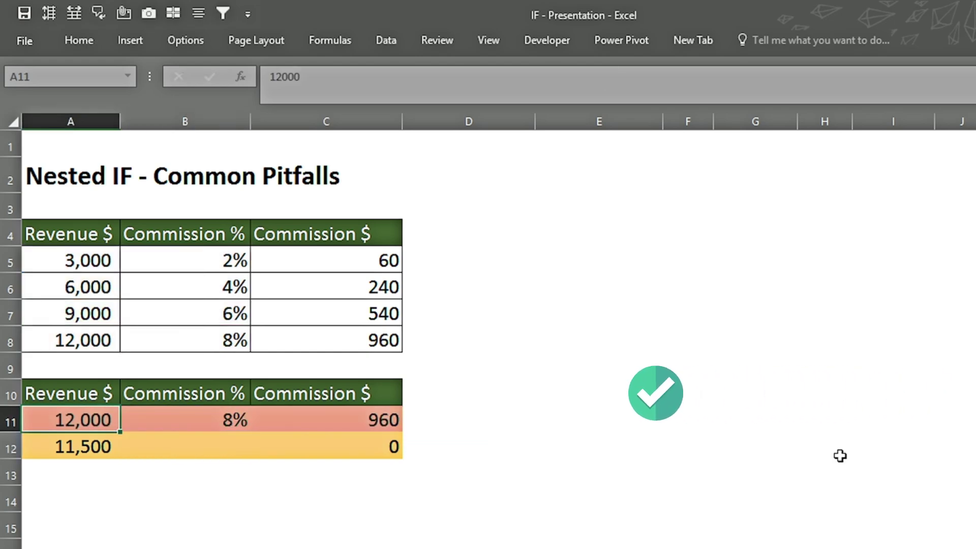
key(F2)
key(BackSpace)
key(BackSpace)
key(BackSpace)
key(BackSpace)
key(BackSpace)
text(3000)
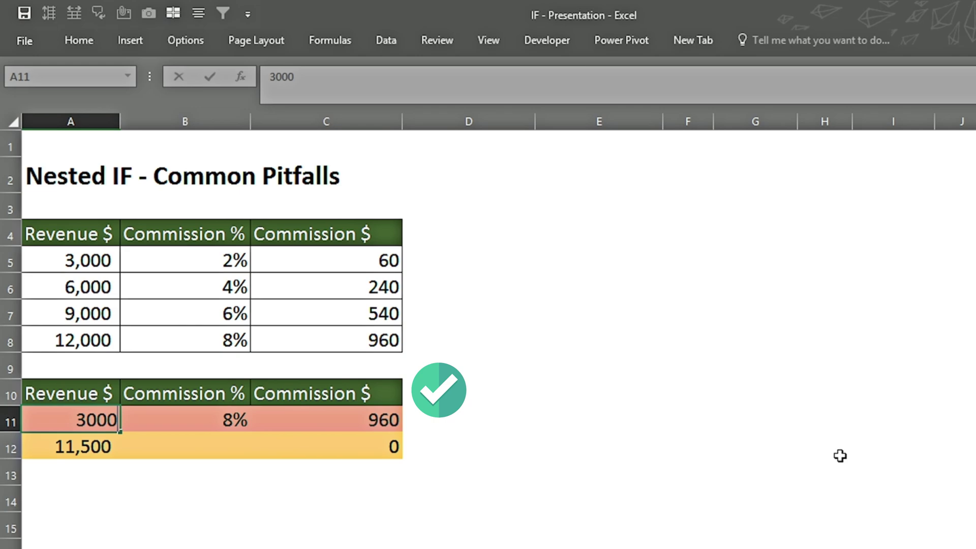
key(Return)
key(Up)
key(F2)
key(BackSpace)
key(BackSpace)
key(BackSpace)
key(BackSpace)
text(6000)
key(Return)
key(Up)
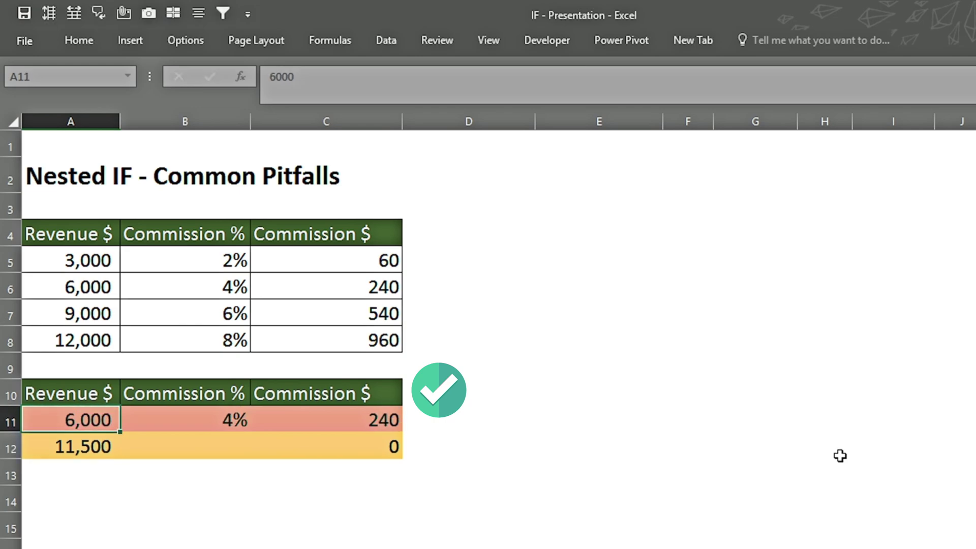
key(F2)
key(BackSpace)
key(BackSpace)
key(BackSpace)
key(BackSpace)
text(7000)
key(Return)
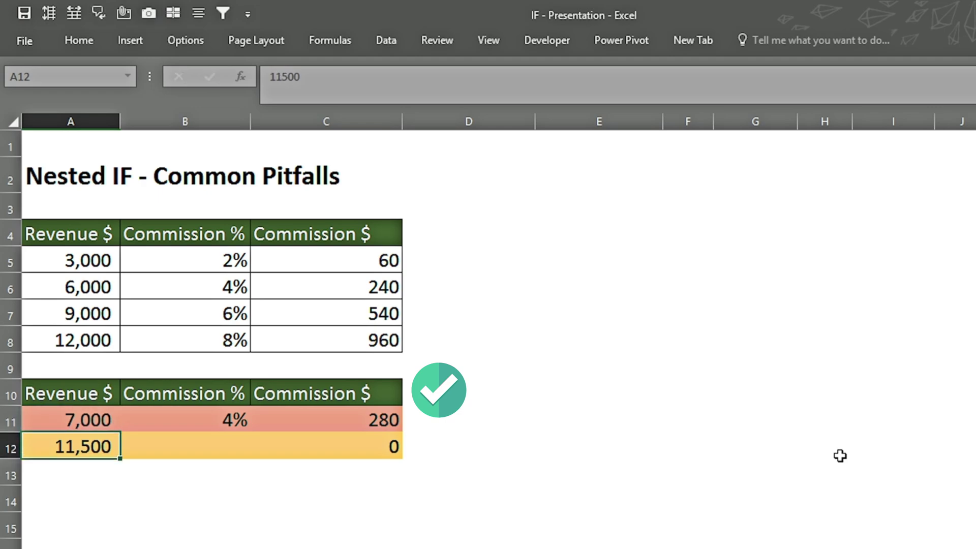
Step: Try 9,000 and 12,000 in A11, then begin a new formula in B12
key(Up)
text(9000)
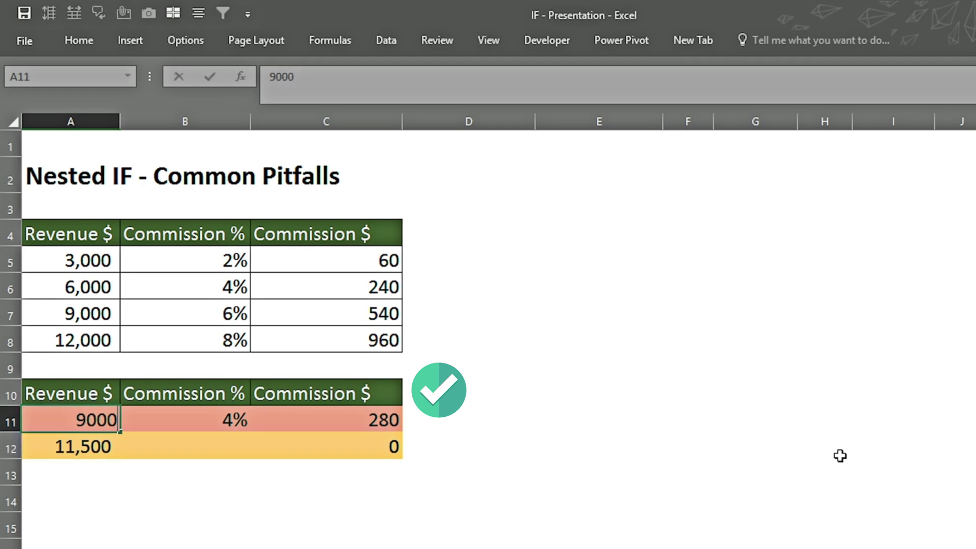
key(Return)
key(Up)
text(12000)
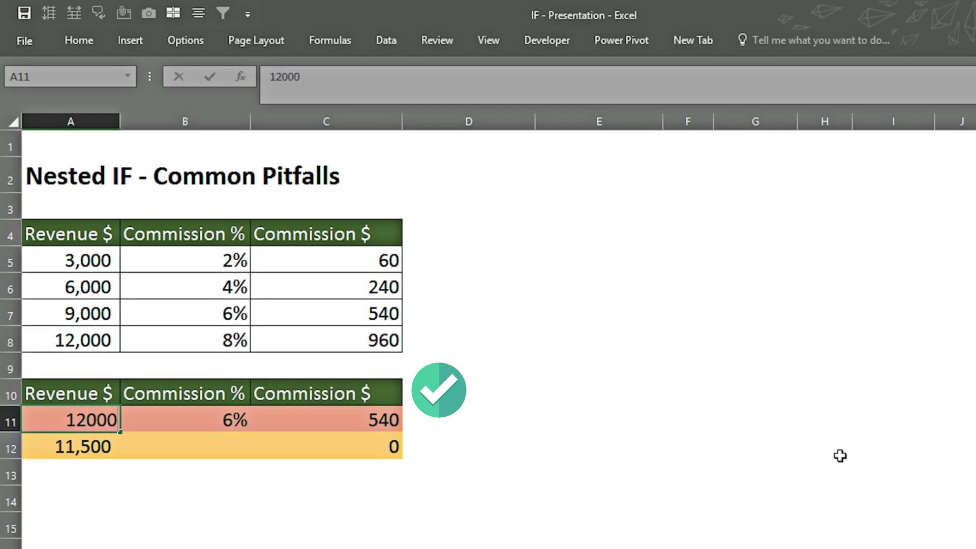
key(Return)
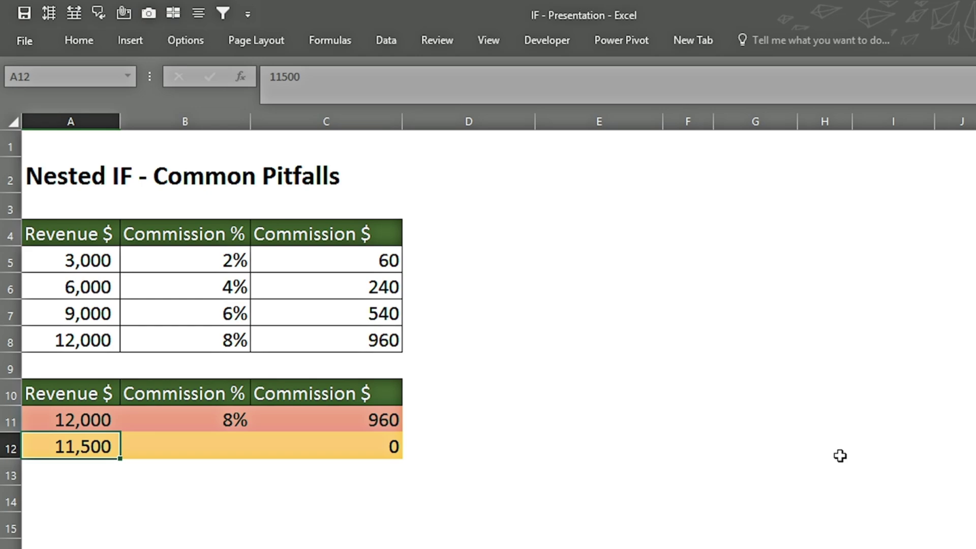
click(226, 450)
text(=)
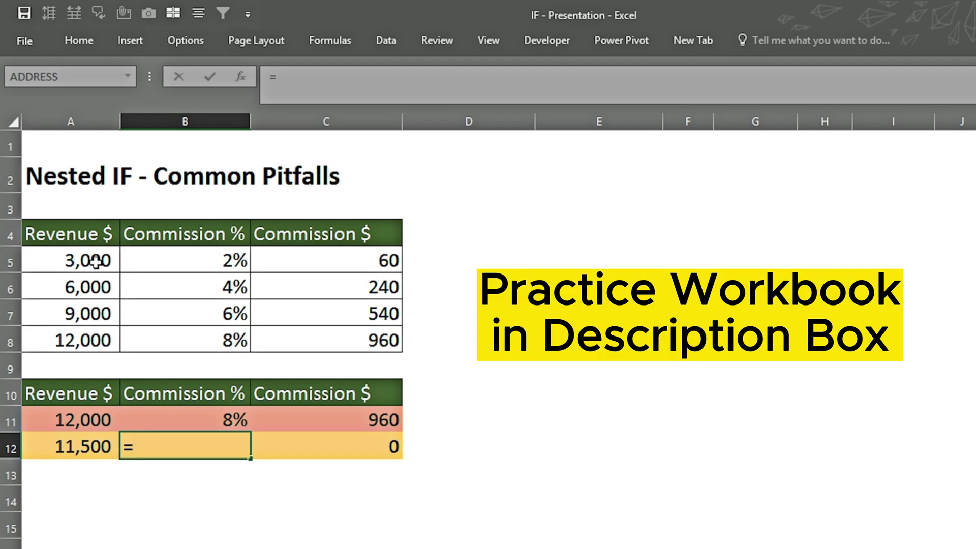
text(if)
Step: Begin B12's nested IF testing A12 against the 3,000 and 6,000 tiers, returning B5 or B6
key(Tab)
click(74, 447)
text(>=)
click(62, 261)
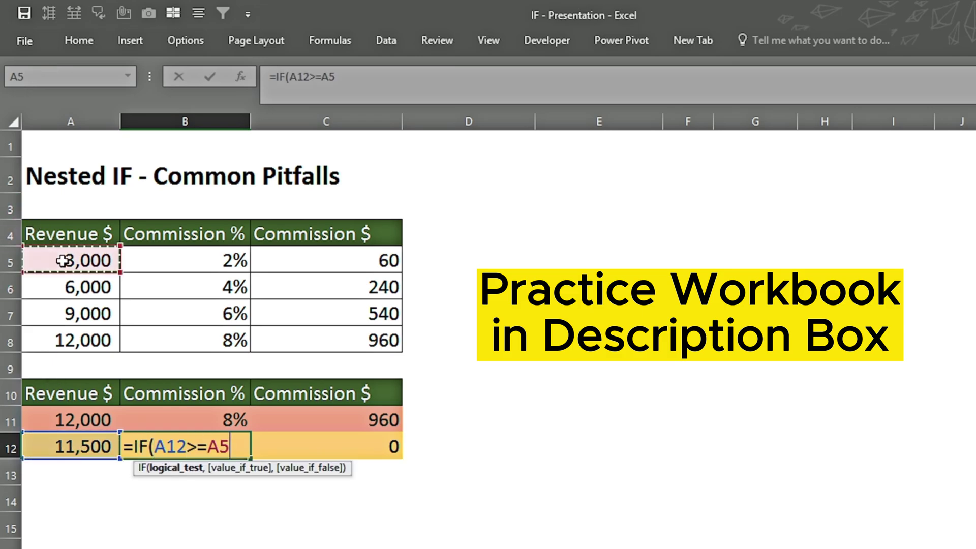
text(,)
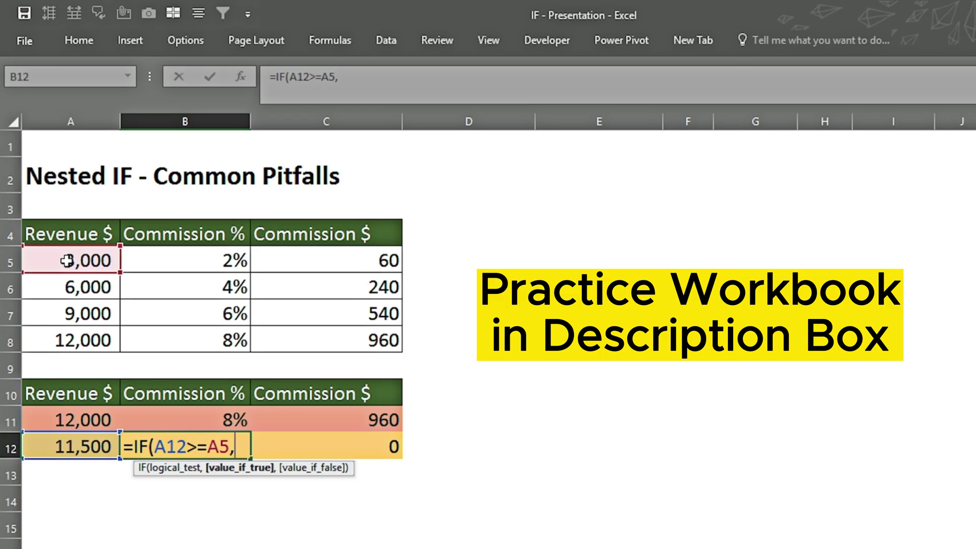
click(173, 268)
text(,if)
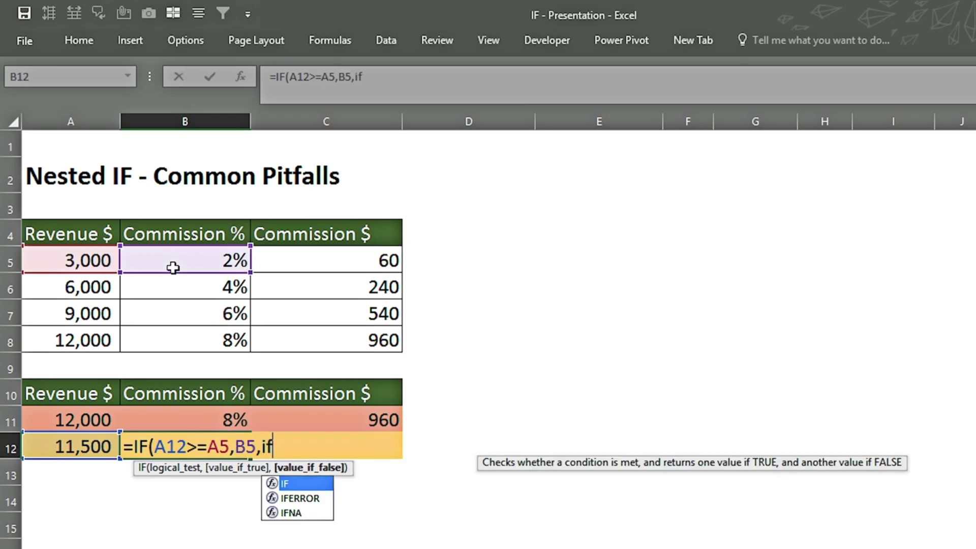
key(Tab)
click(79, 446)
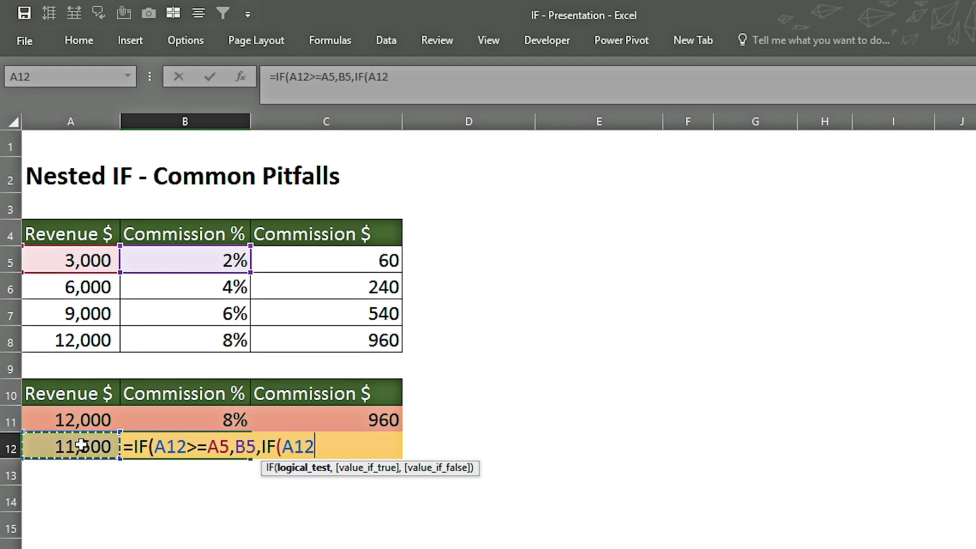
text(>=)
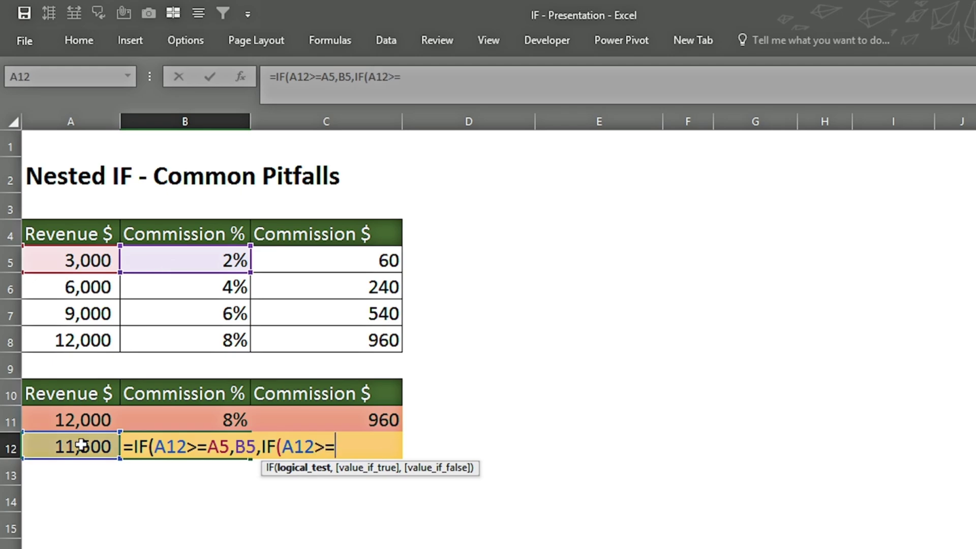
click(68, 287)
text(,)
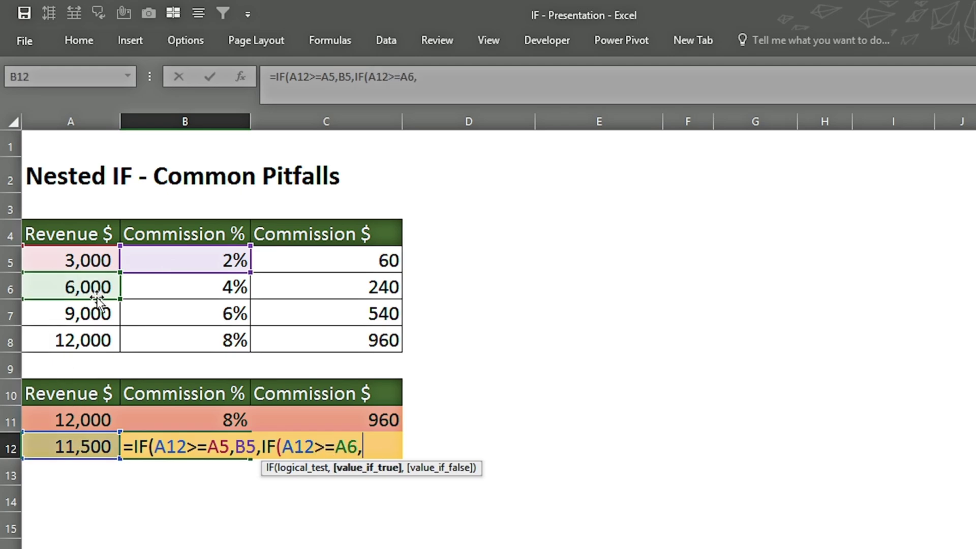
click(191, 289)
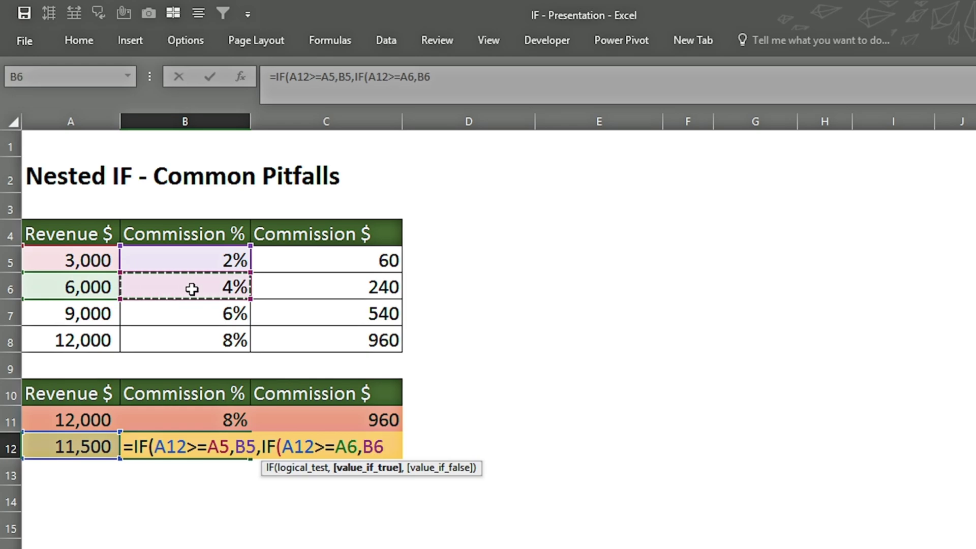
Step: Add the 9,000 and 12,000 tier tests returning B7 or B8
text(,)
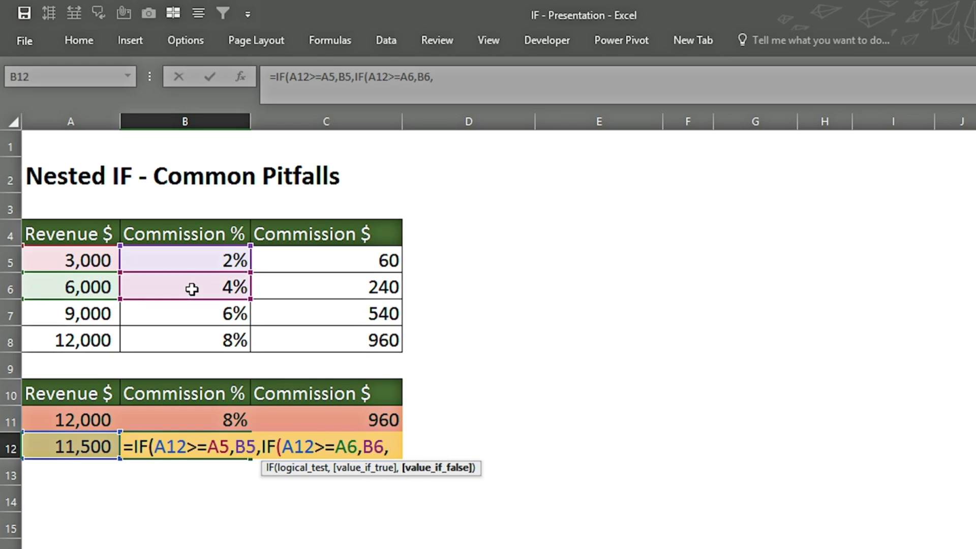
text(IF()
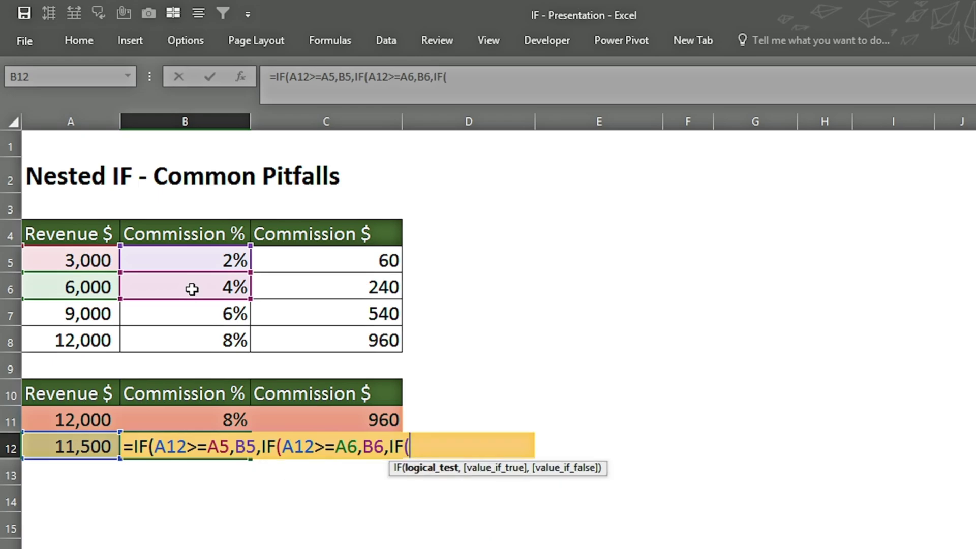
click(60, 447)
text(>)
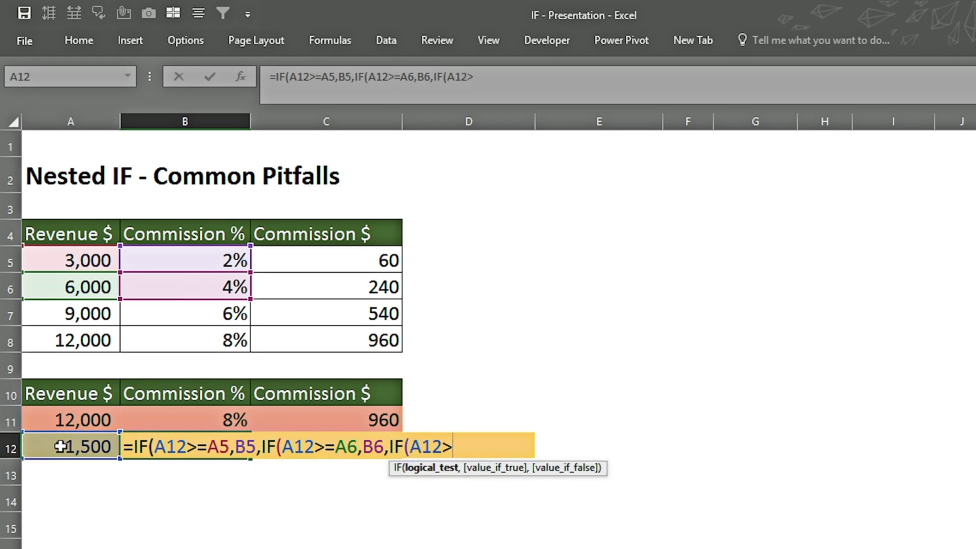
text(=)
click(67, 315)
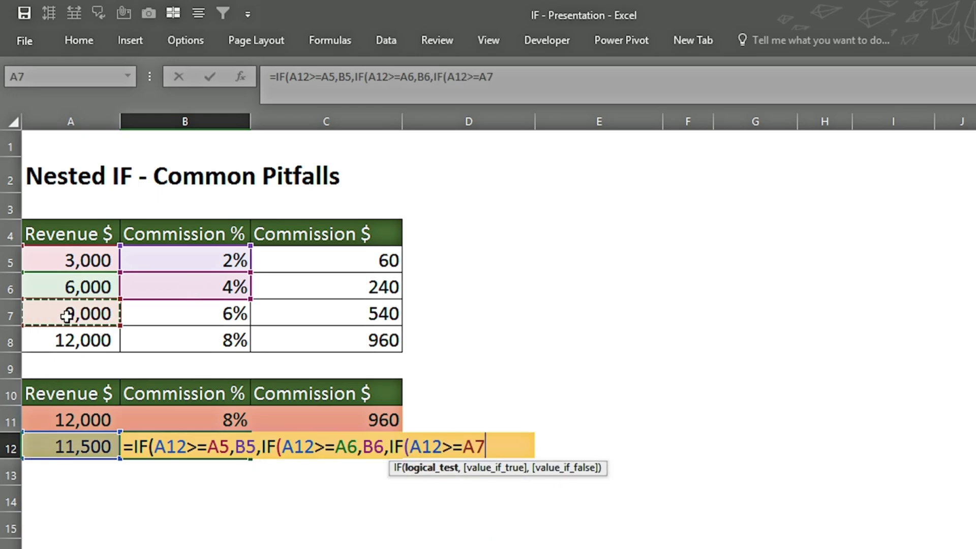
text(,)
click(197, 311)
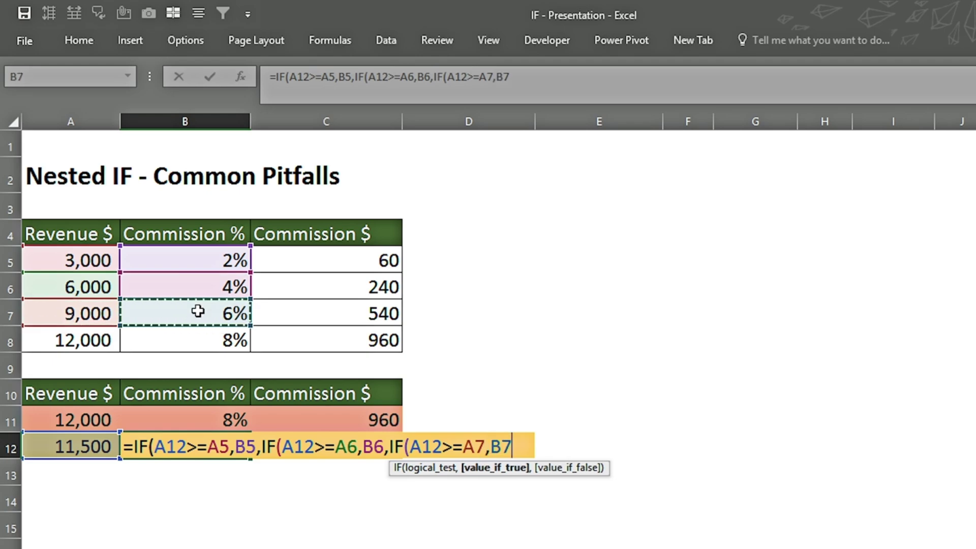
text(,IF()
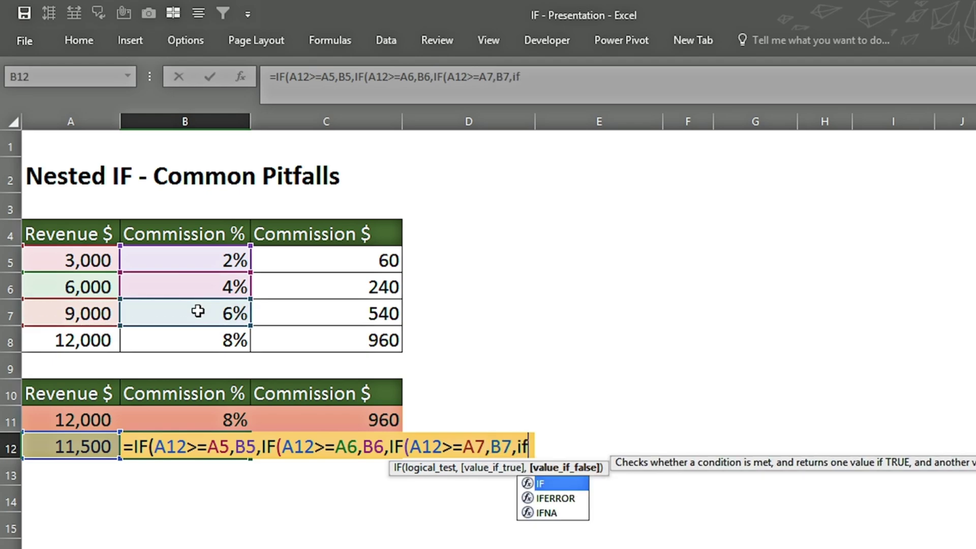
click(58, 339)
click(57, 446)
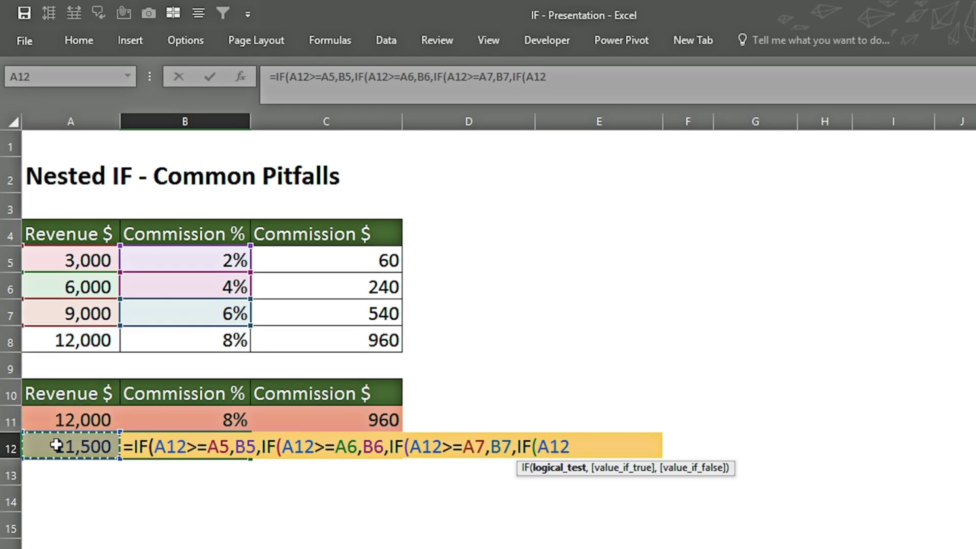
text(>=)
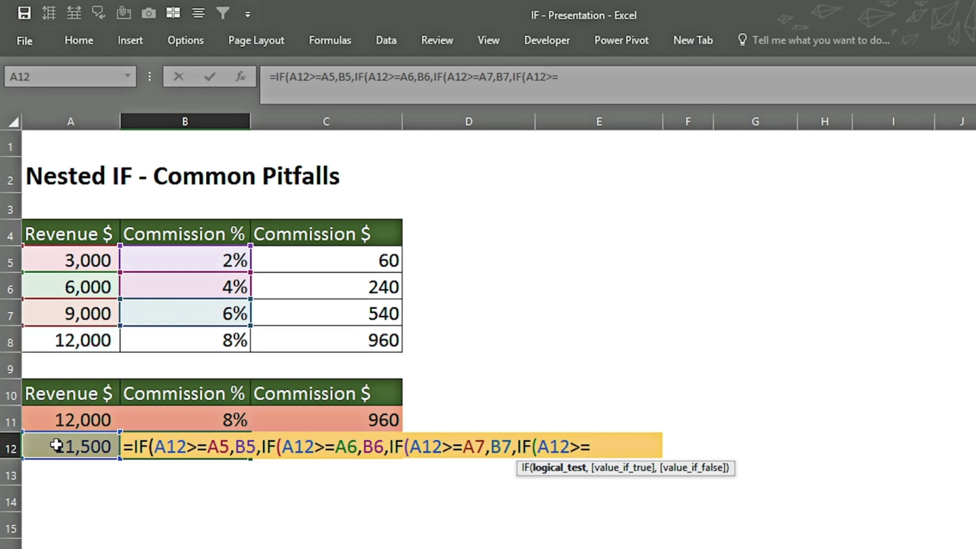
click(74, 340)
text(,)
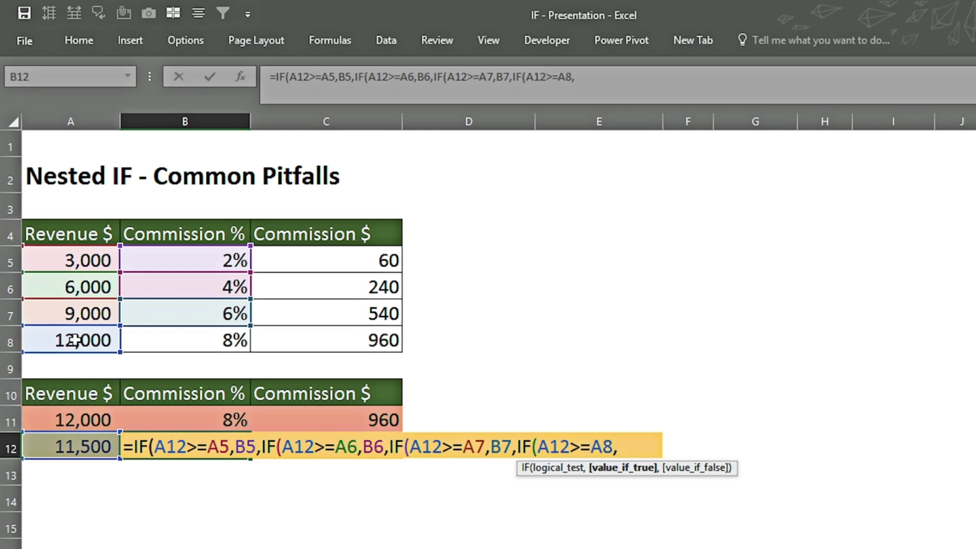
click(170, 347)
Step: Close and commit B12's nested IF formula, which shows 2% for 11,500
text()))))
key(Return)
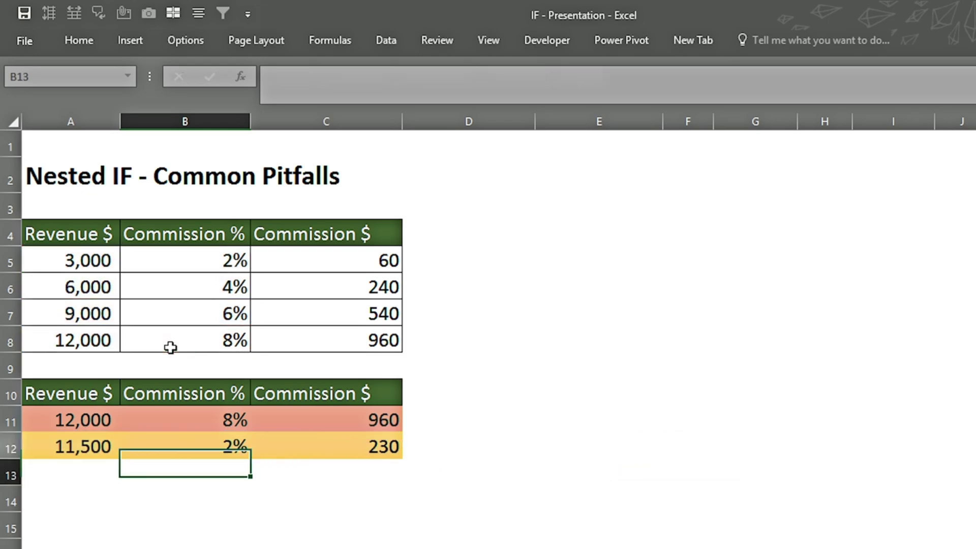
click(172, 454)
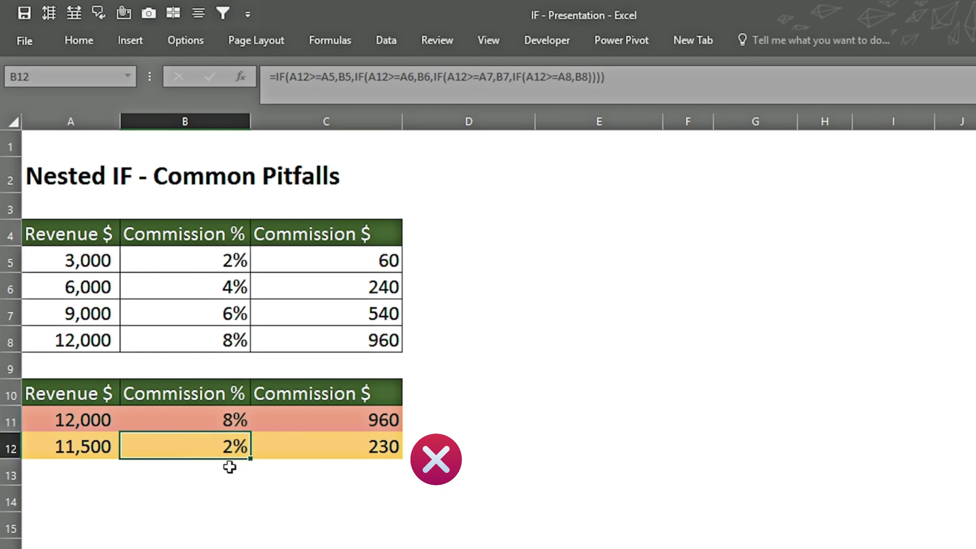
Step: Try revenues 12,000, 6,000 and 3,000 in A12, then review B12's formula references
click(66, 447)
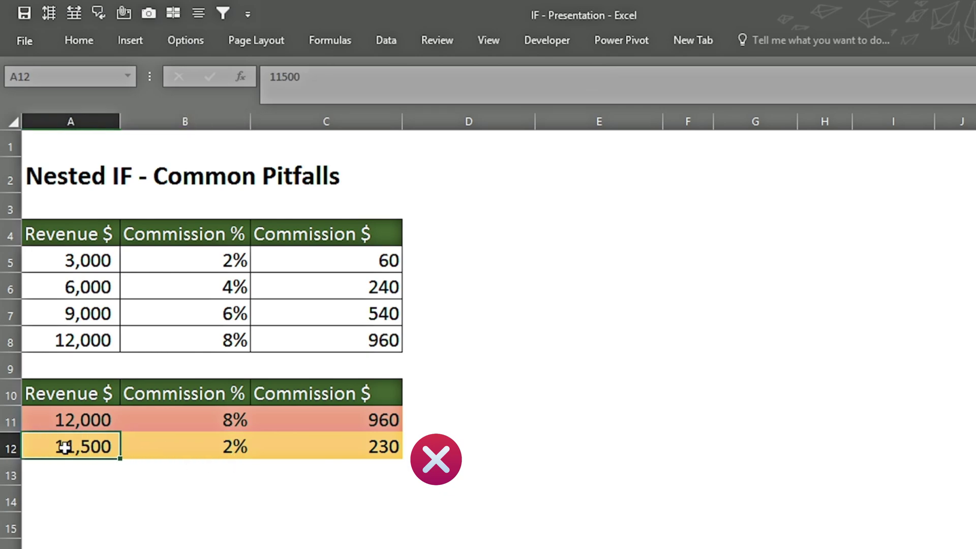
text(12000)
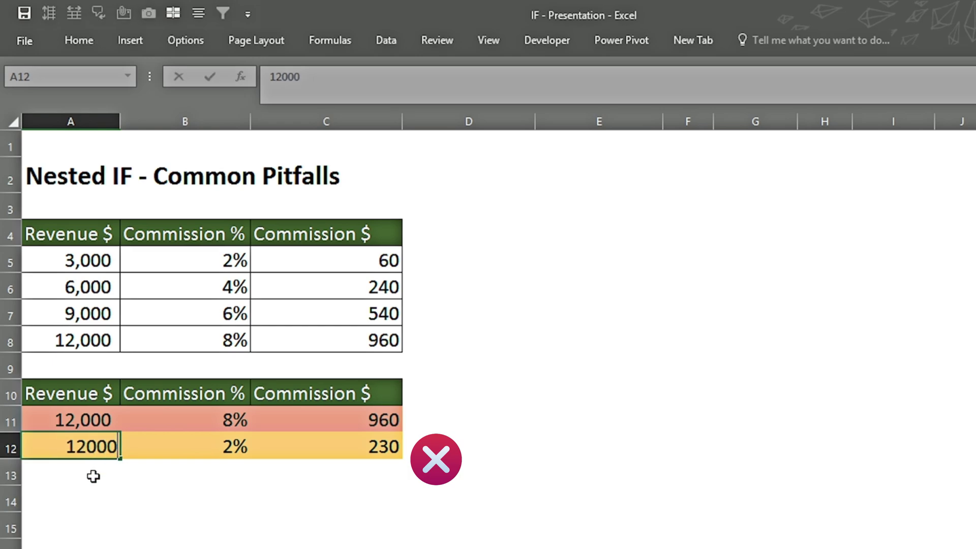
key(Return)
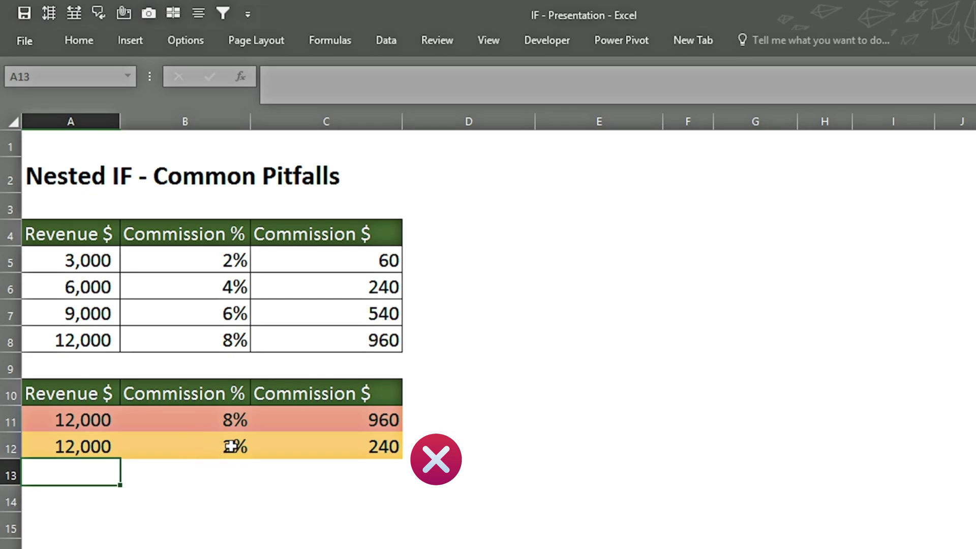
key(Up)
key(F2)
key(BackSpace)
key(BackSpace)
key(BackSpace)
key(BackSpace)
key(BackSpace)
text(6000)
key(Return)
key(Up)
text(3000)
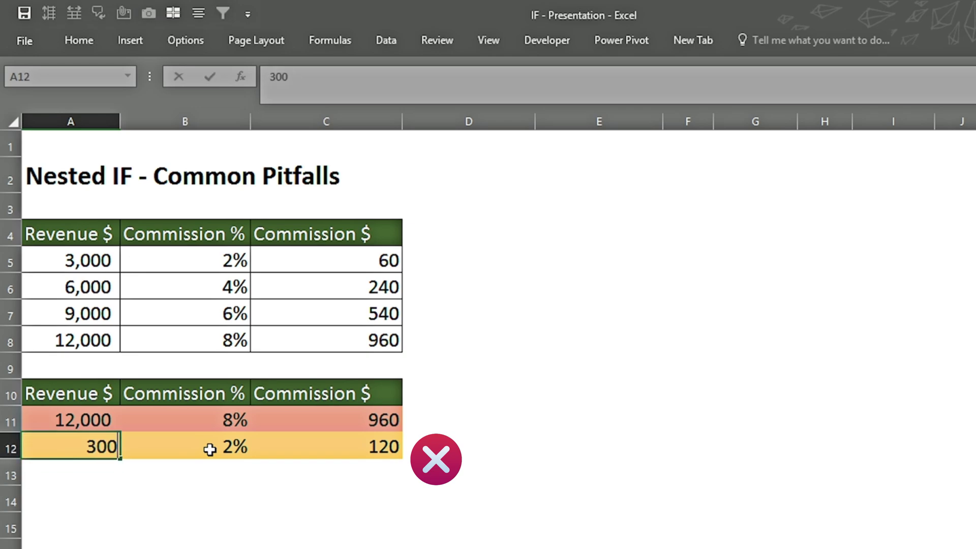
key(Return)
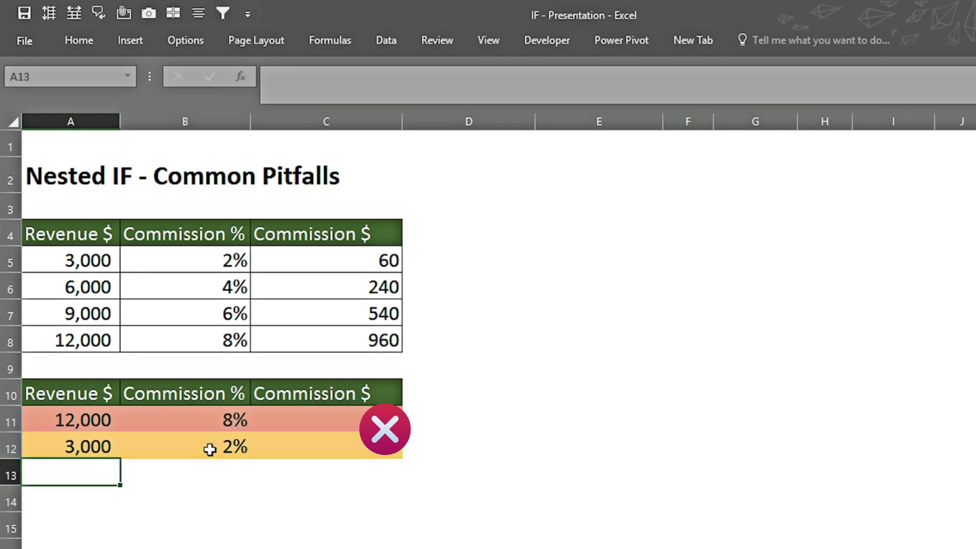
double_click(209, 449)
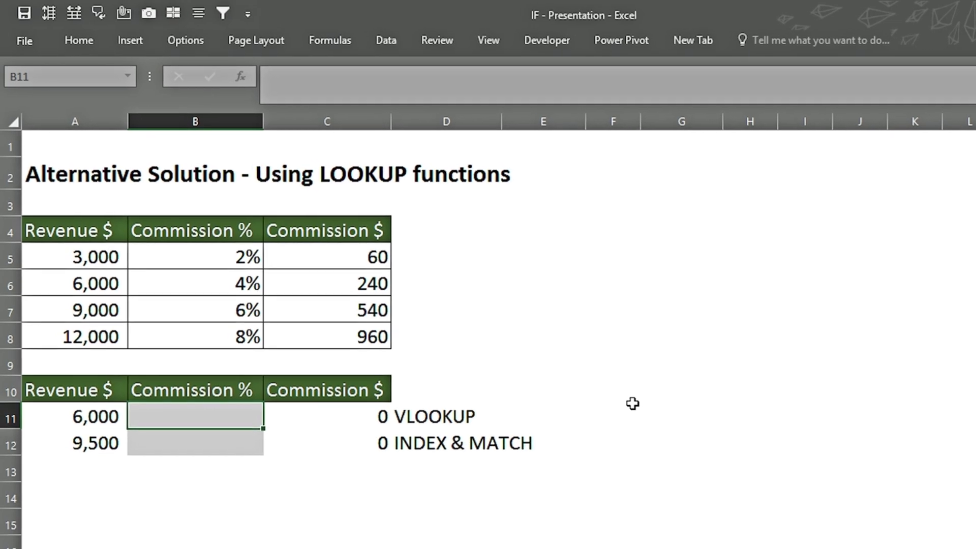
Step: Enter =VLOOKUP(A11,A5:B8,2,TRUE) in B11 for an approximate-match commission rate
text(=vl)
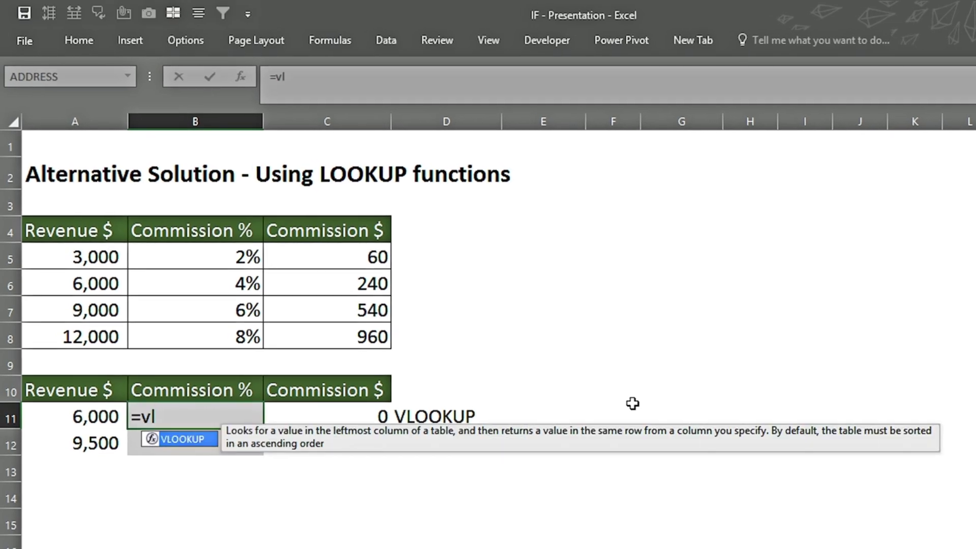
key(Tab)
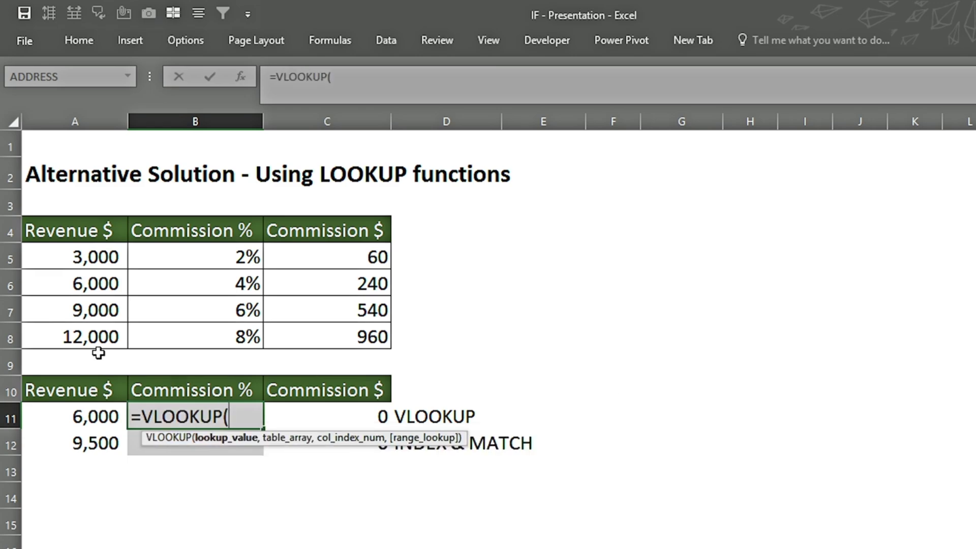
click(80, 422)
text(,)
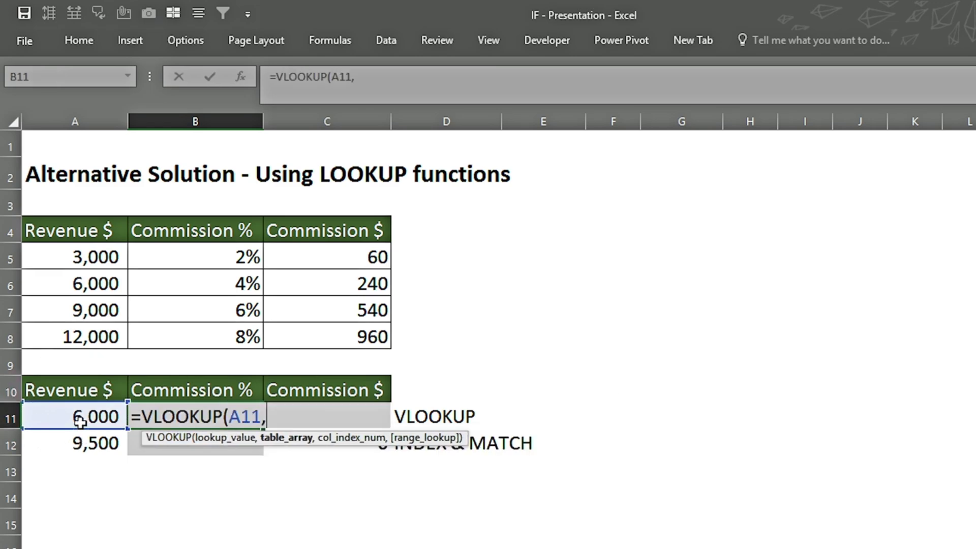
click(61, 259)
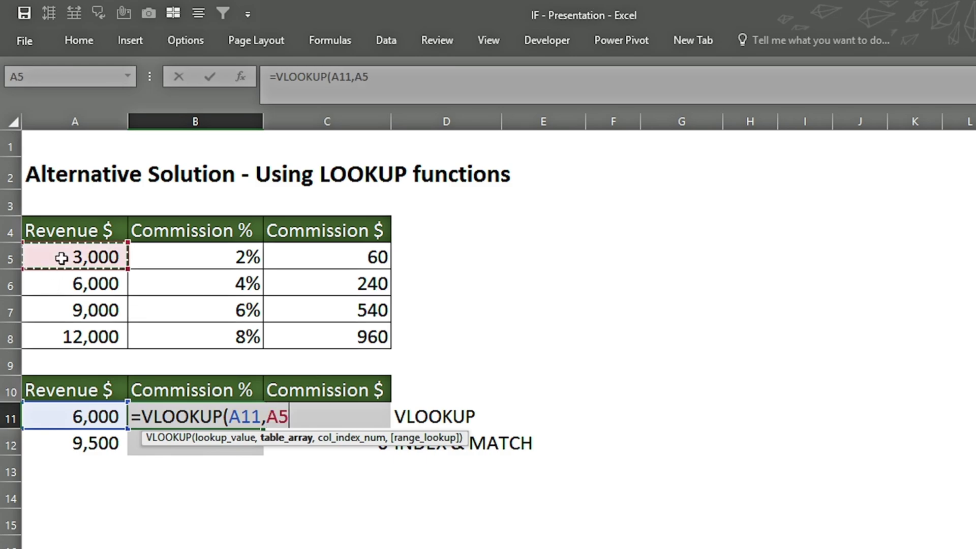
key(shift+Right)
key(shift+Down)
key(shift+Down)
key(shift+Down)
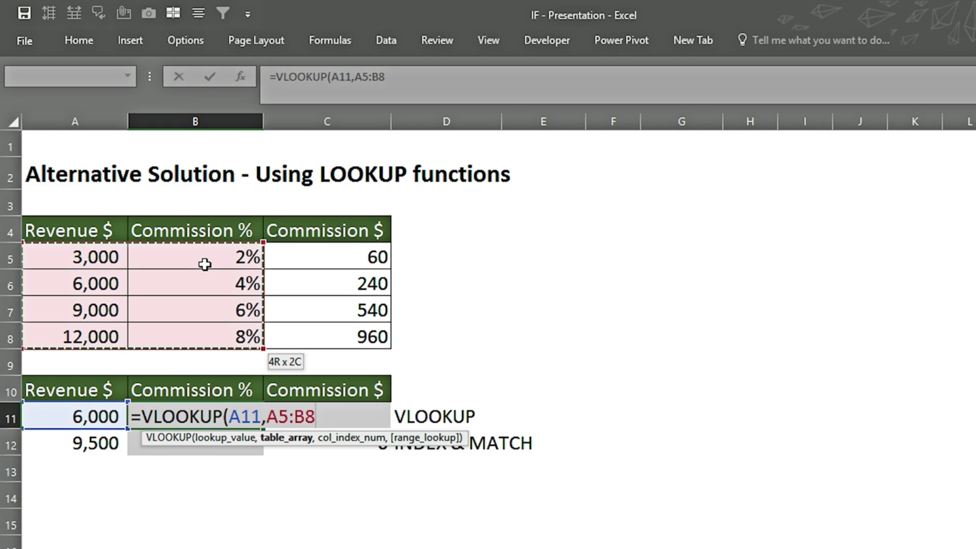
text(,)
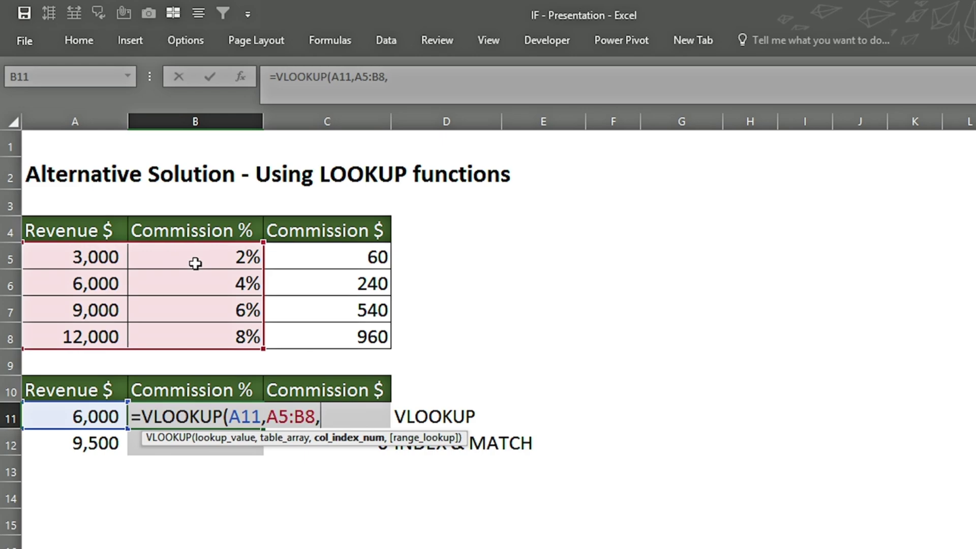
text(2,)
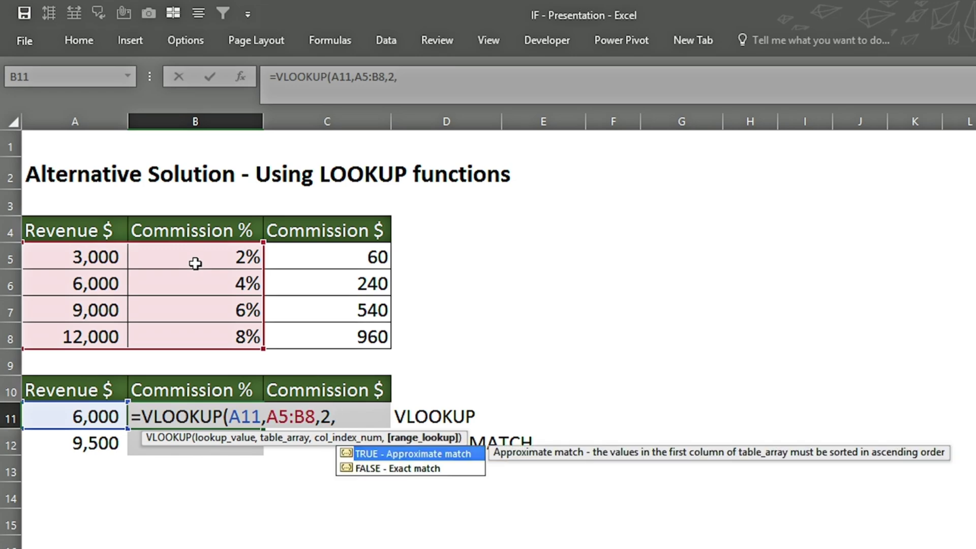
key(Tab)
text())
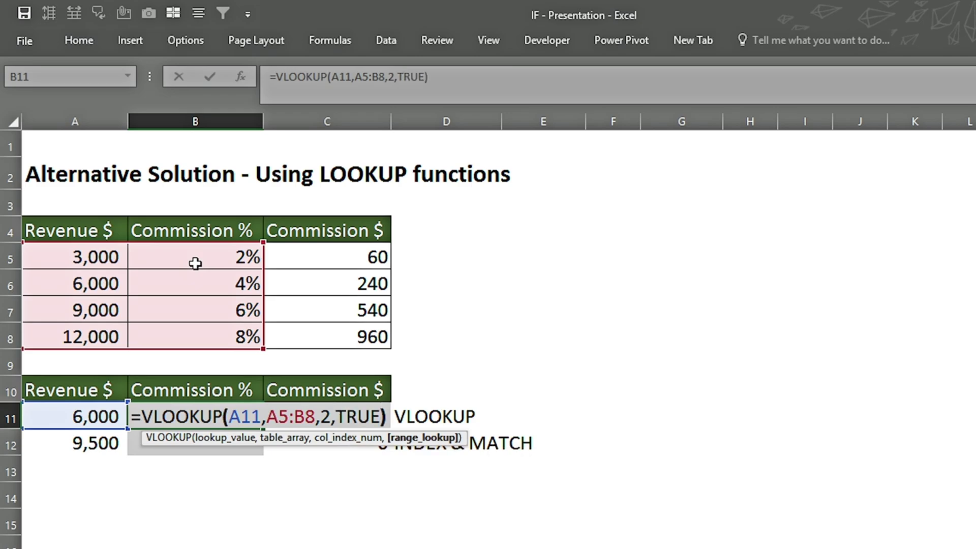
key(Return)
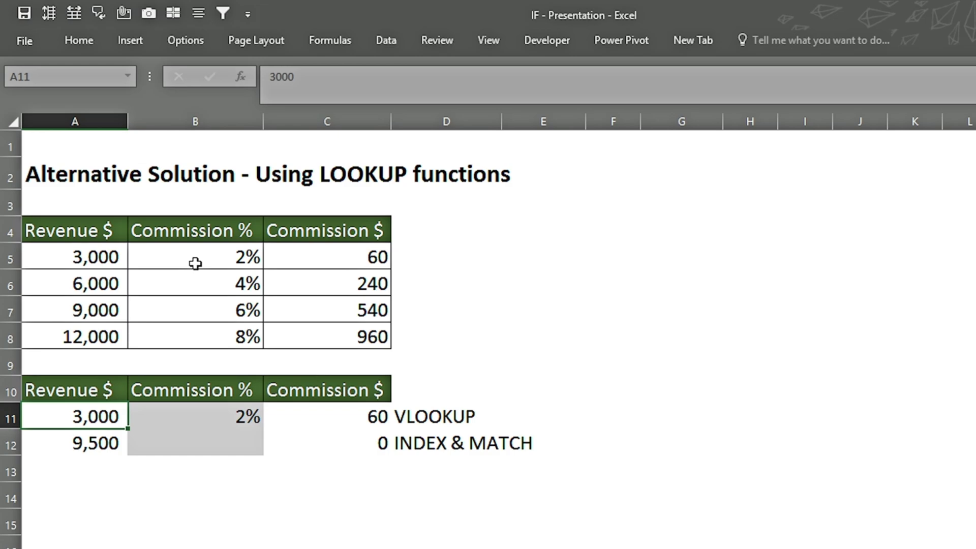
Step: Test the VLOOKUP with revenues 12,000 and 9,000 in A11, giving 6% for 9,000
text(12000)
key(Return)
key(Up)
text(9000)
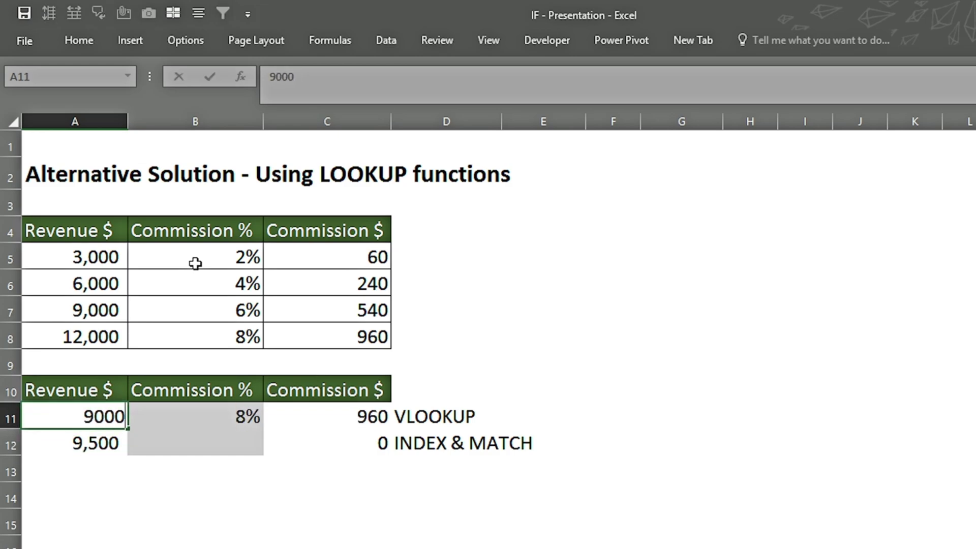
key(Return)
key(Right)
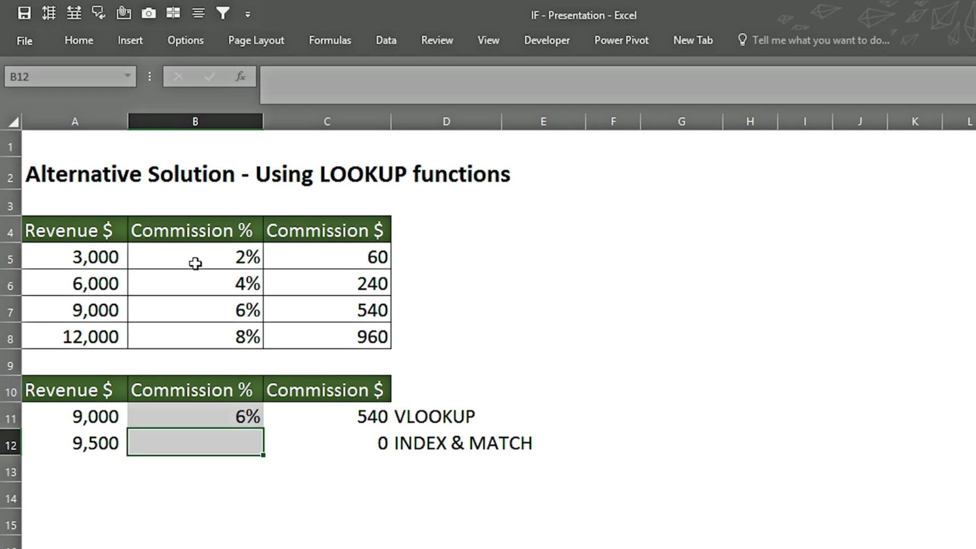
Step: Enter =INDEX(B5:B8,MATCH(A12,A5:A8,1),1) in B12 to look up the commission rate
text(=in)
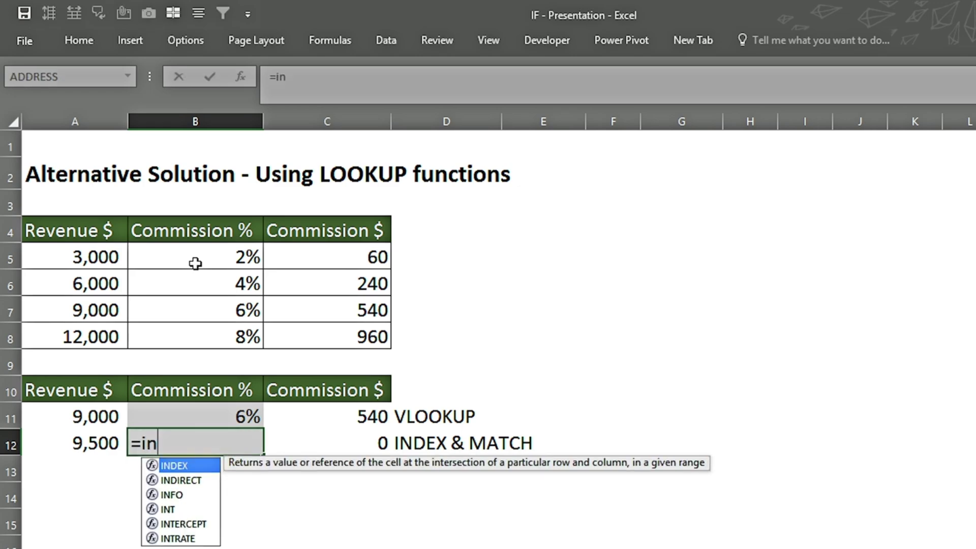
key(Tab)
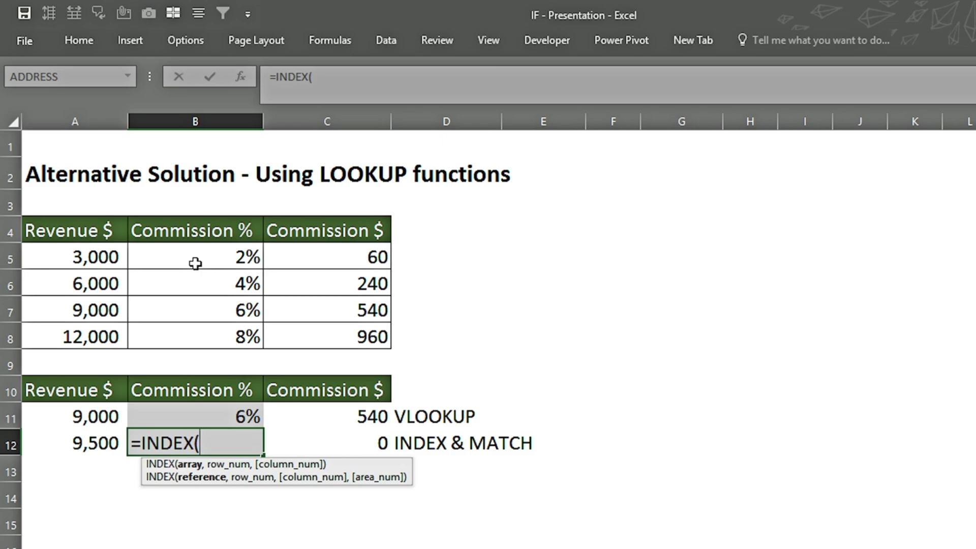
drag(220, 256, 224, 348)
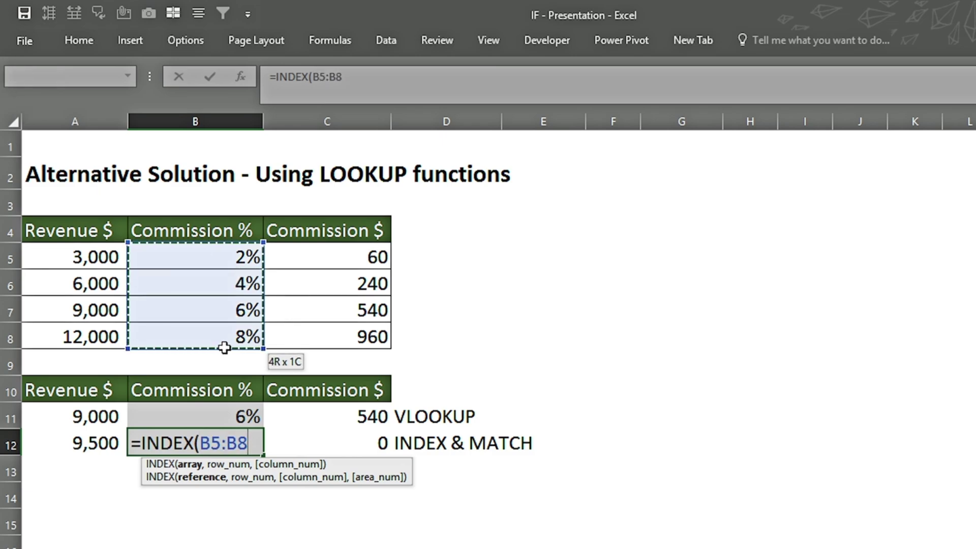
text(,)
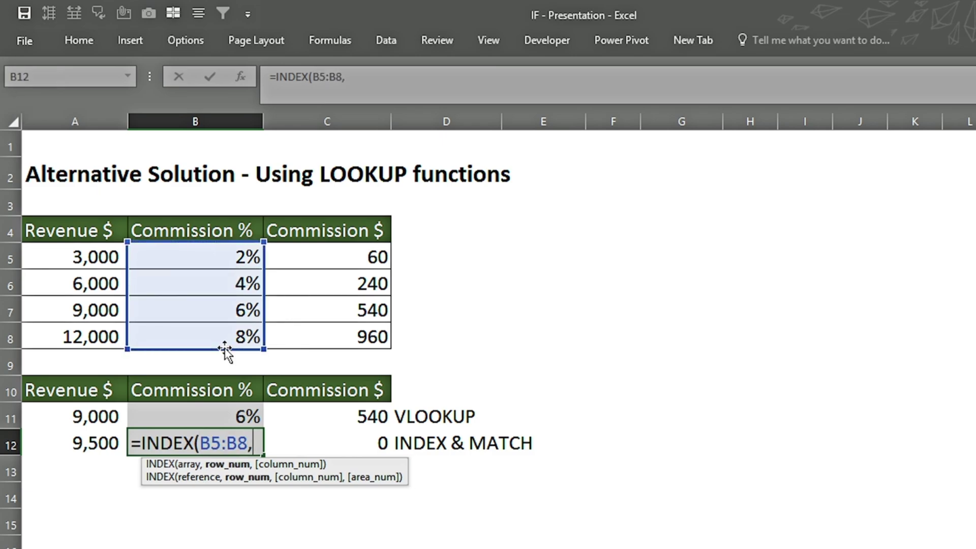
text(mat)
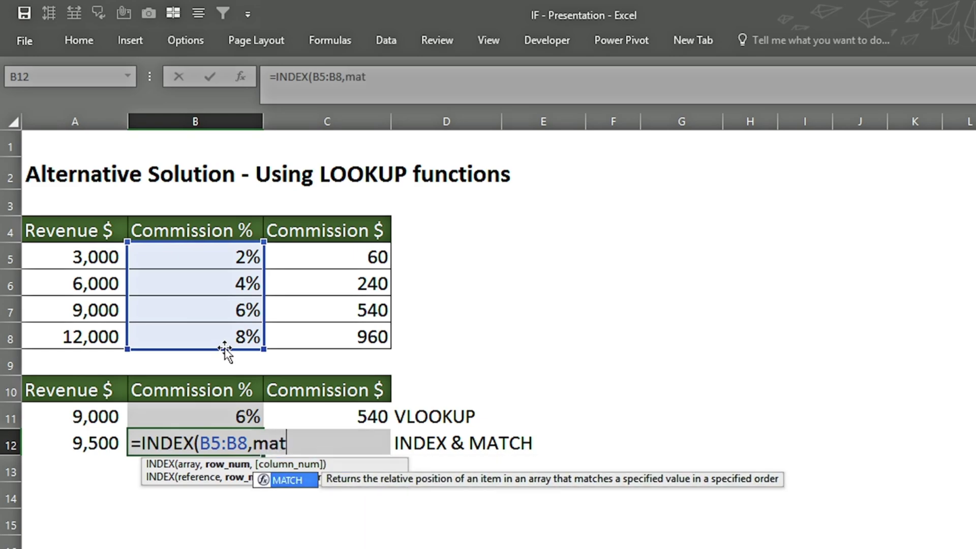
key(Tab)
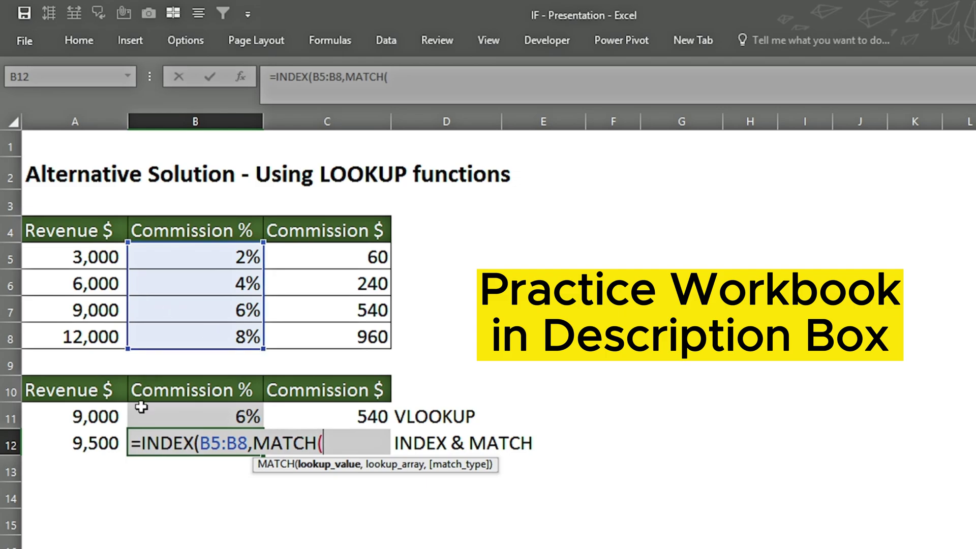
click(83, 446)
text(,)
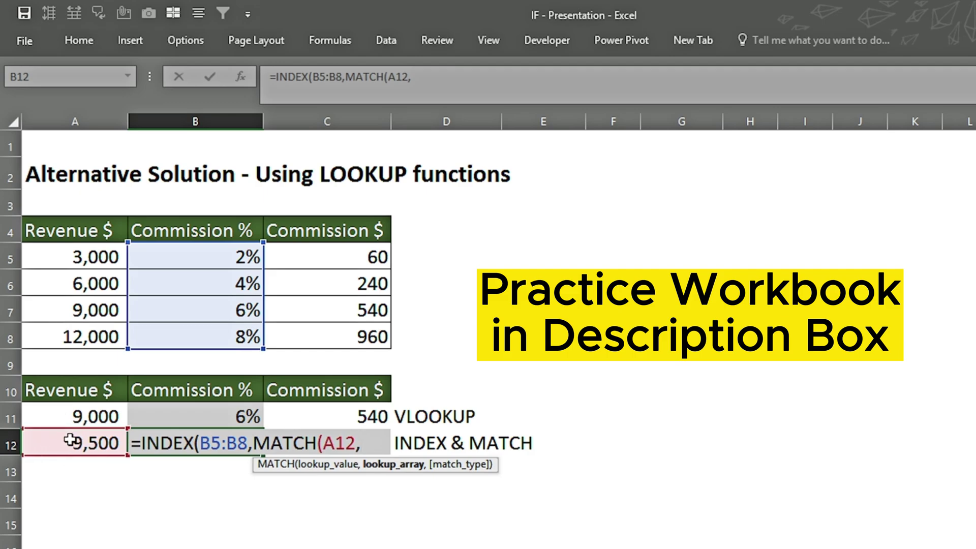
drag(65, 260, 66, 342)
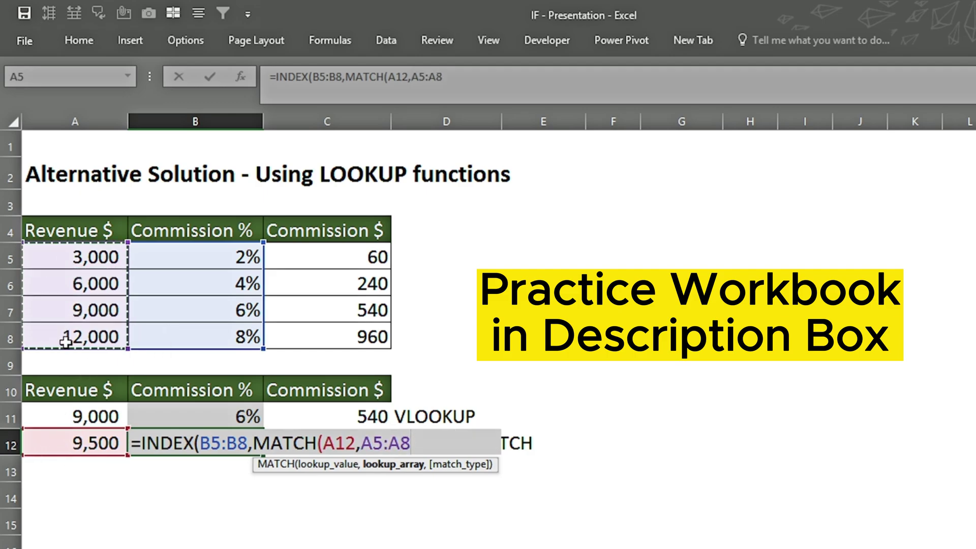
text(,)
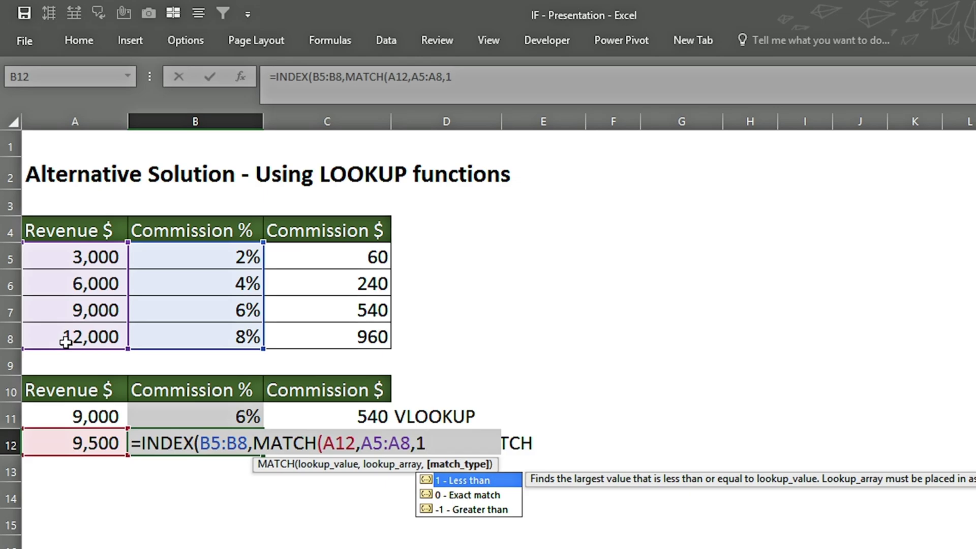
text(1))
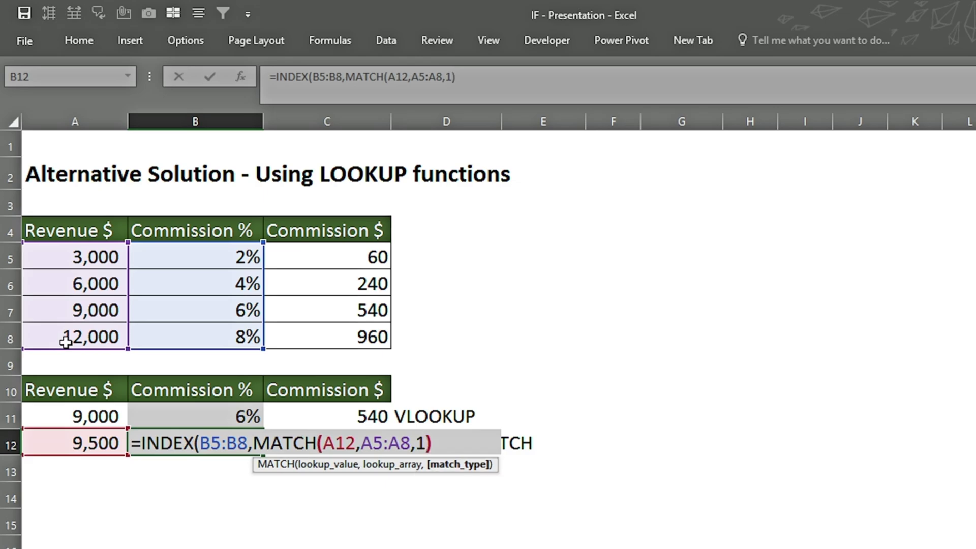
text(,)
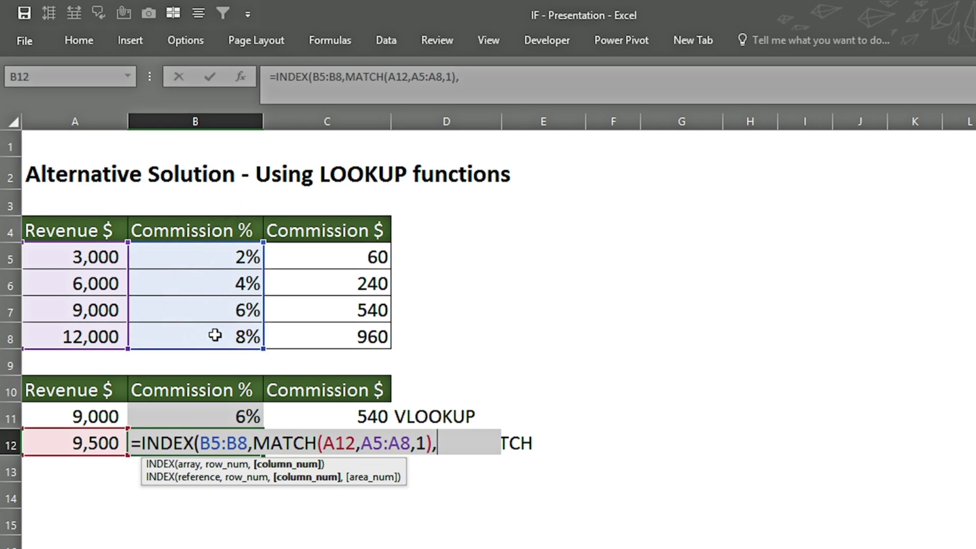
text(1))
key(Return)
key(Up)
Step: Test the INDEX/MATCH formula with revenues 9,000 and 12,000 in A12, returning 8% for 12,000
key(Left)
text(9000)
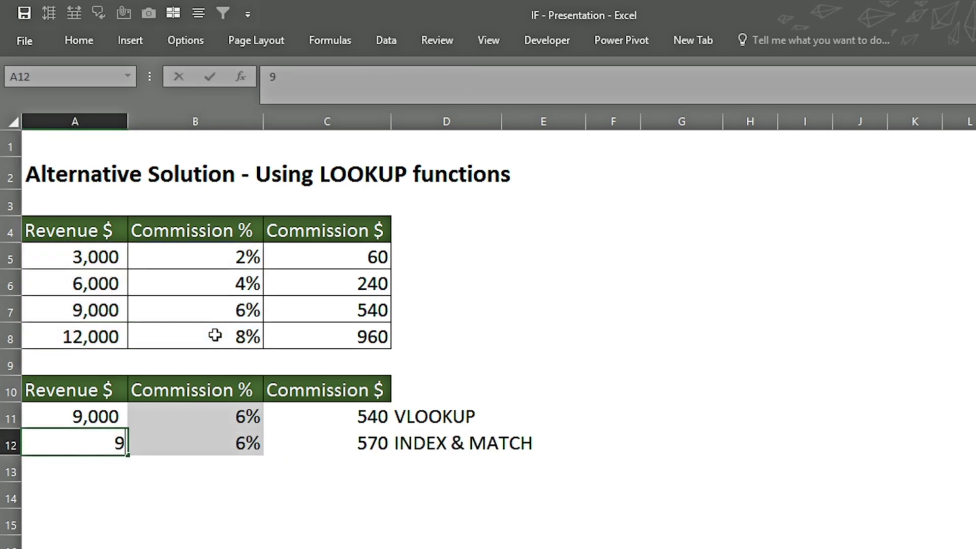
key(Return)
key(Up)
key(F2)
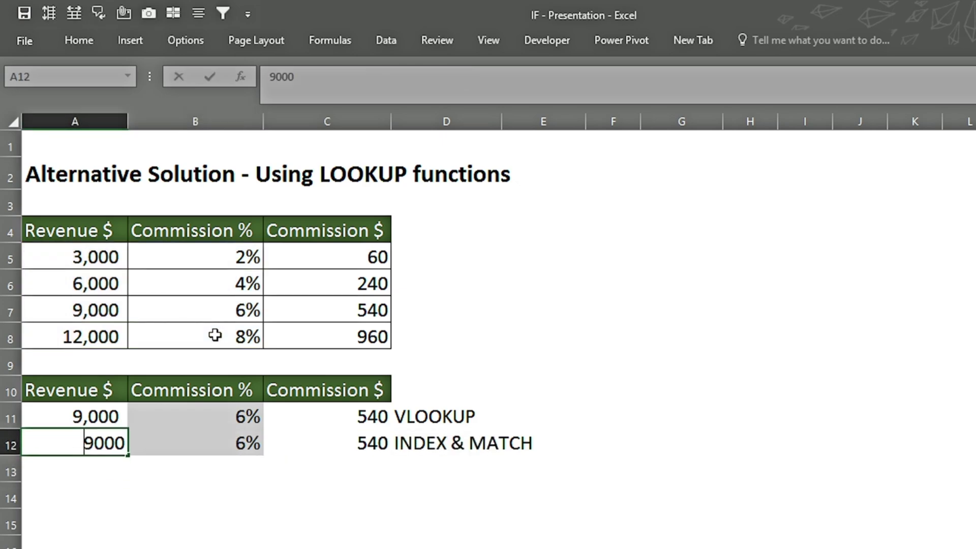
key(BackSpace)
key(BackSpace)
key(BackSpace)
key(BackSpace)
text(12000)
key(Return)
key(Up)
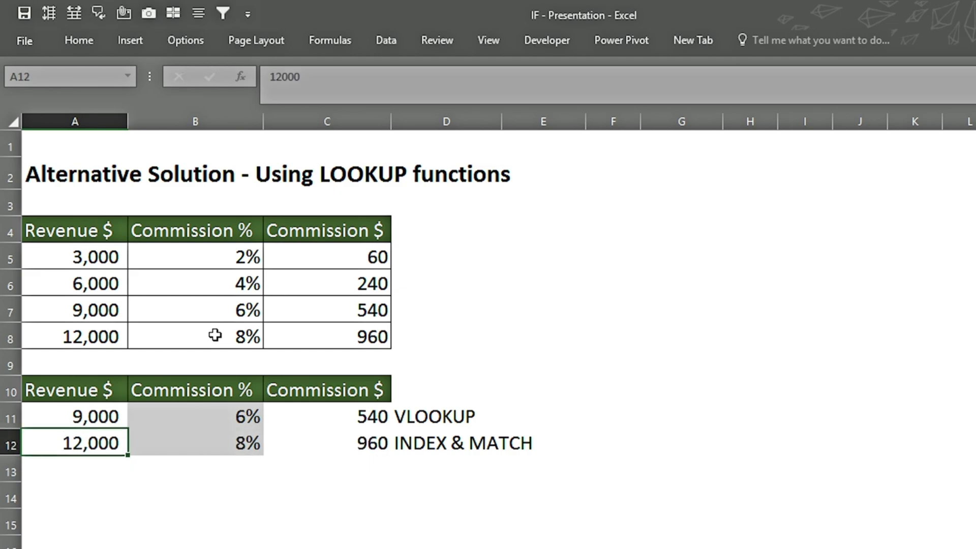
key(Up)
key(Right)
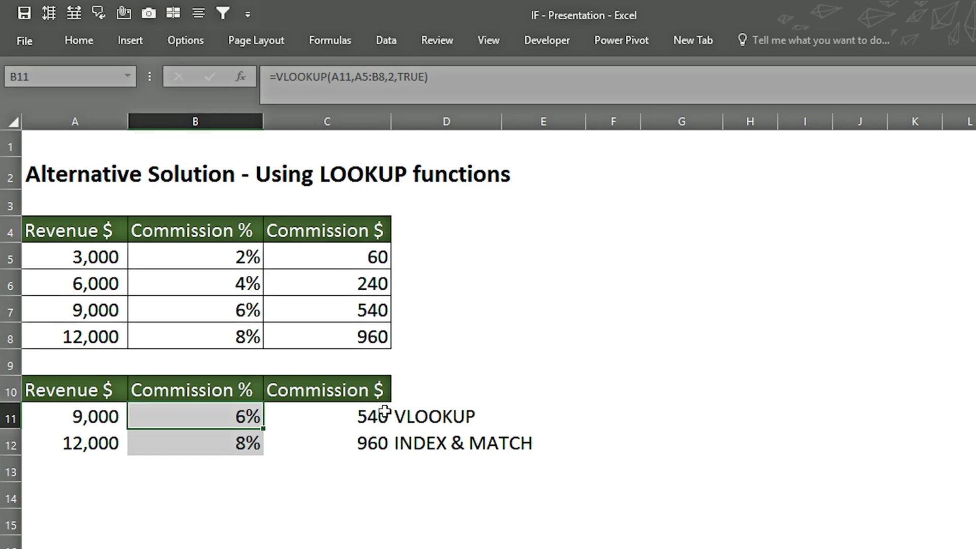
key(F2)
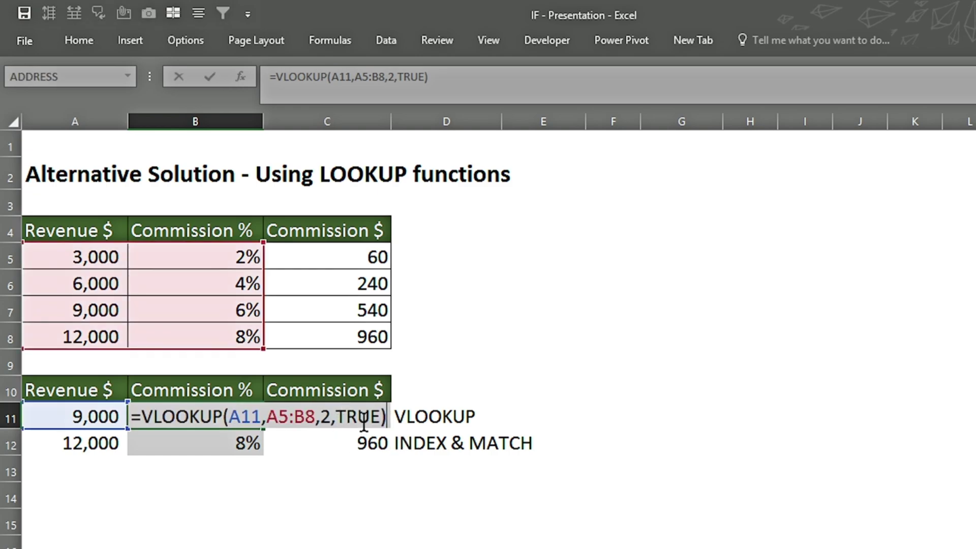
click(347, 420)
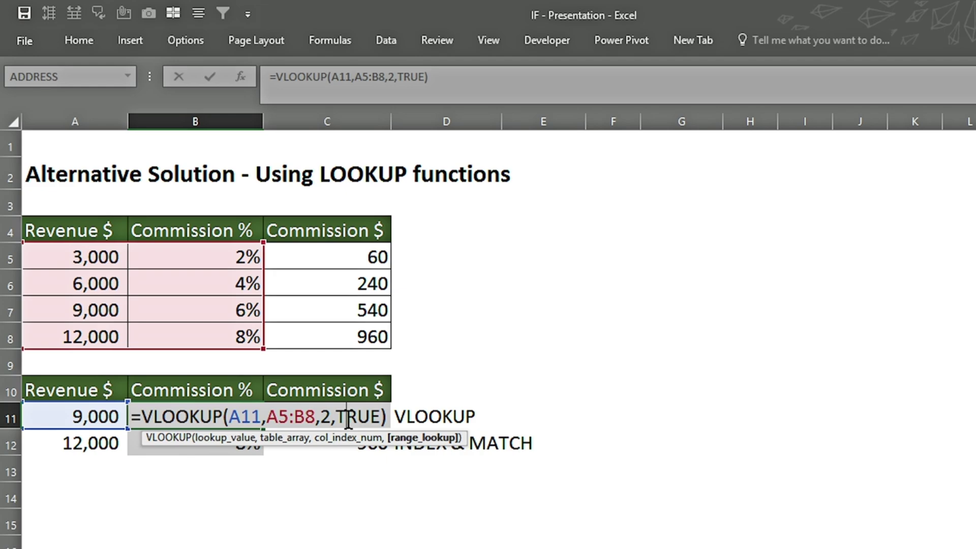
key(ctrl+Return)
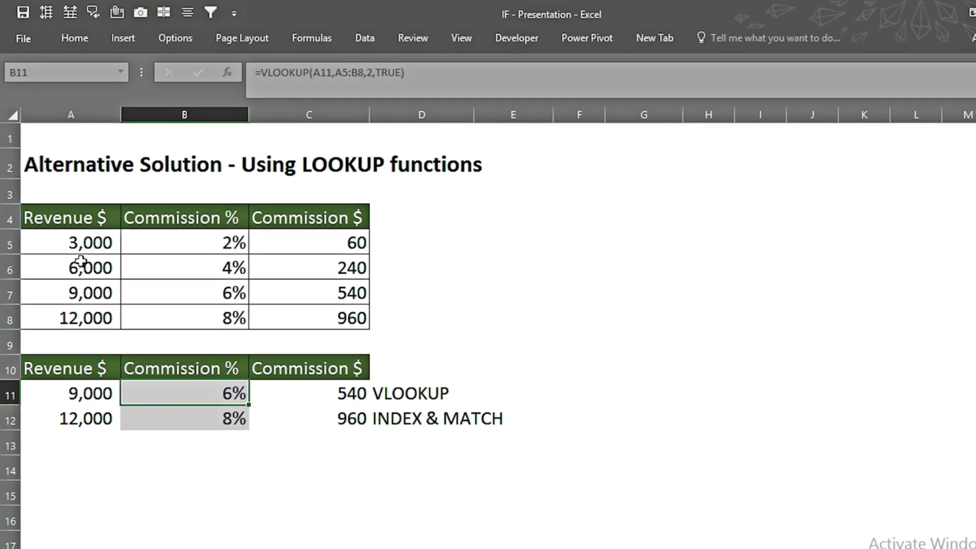